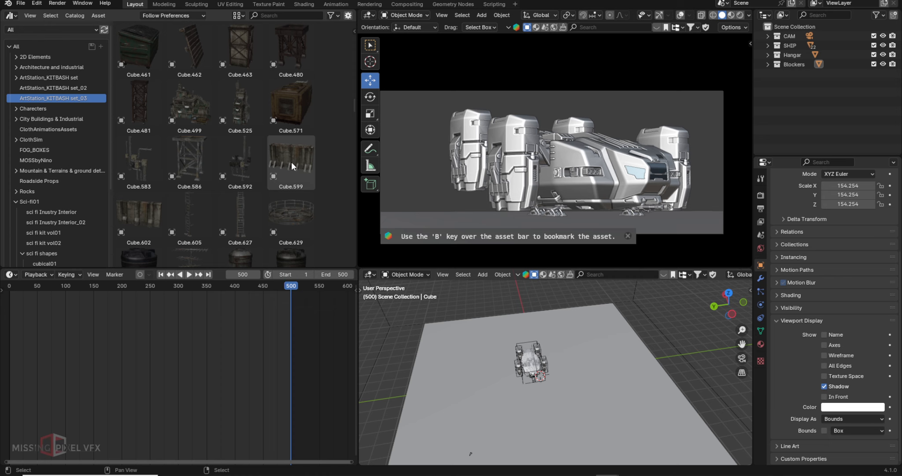
- Place the Cube.599 wall piece, scale it up, and duplicate it onto the ship's opposite side
drag(299, 161, 630, 315)
key(s)
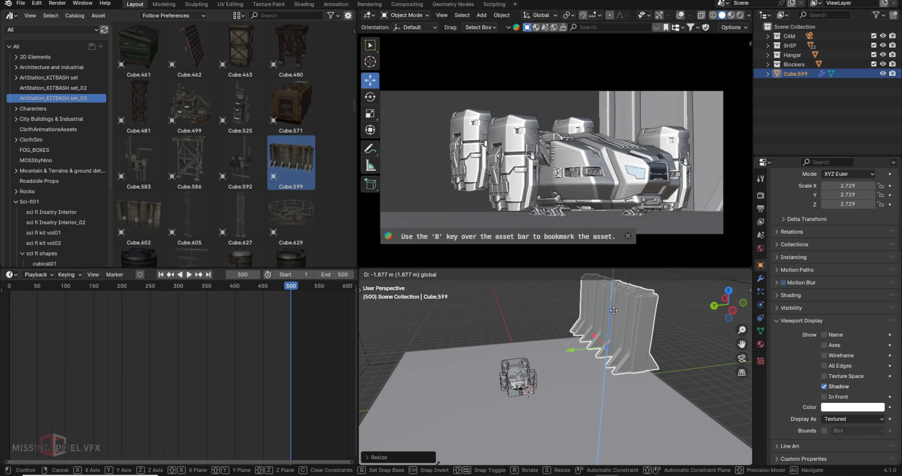
key(shift+d)
drag(401, 334, 402, 335)
click(740, 15)
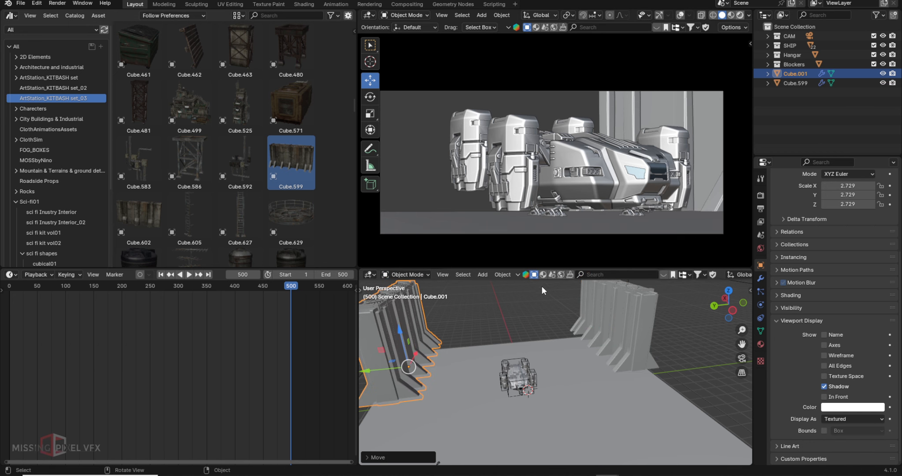
- Make a linked copy of the GroundFloor and slide it along X to extend the floor
click(566, 348)
alt+drag(566, 346, 589, 370)
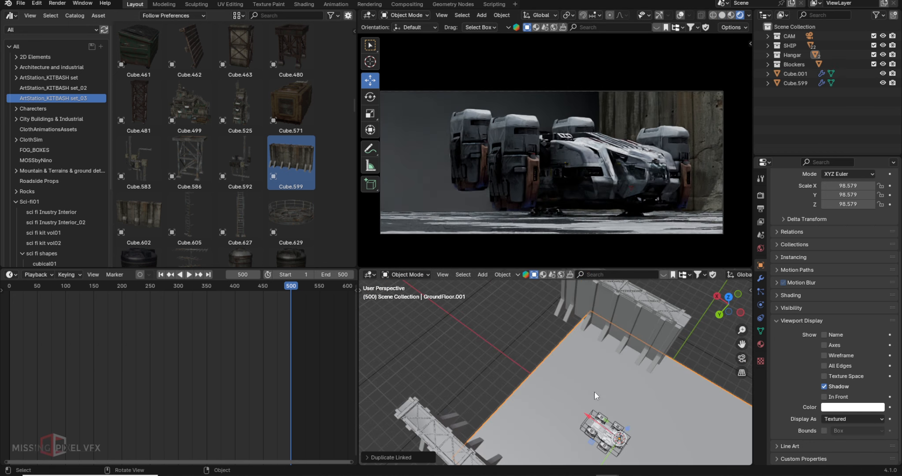
key(alt+d)
key(x)
click(440, 294)
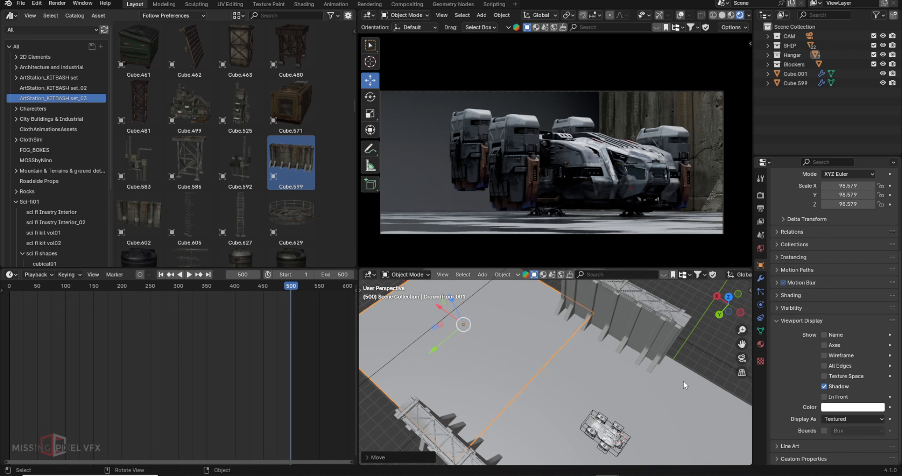
- In Edit Mode, select the boxed volume's end vertices and stretch them along X
scroll(684, 382, down, 4)
click(564, 289)
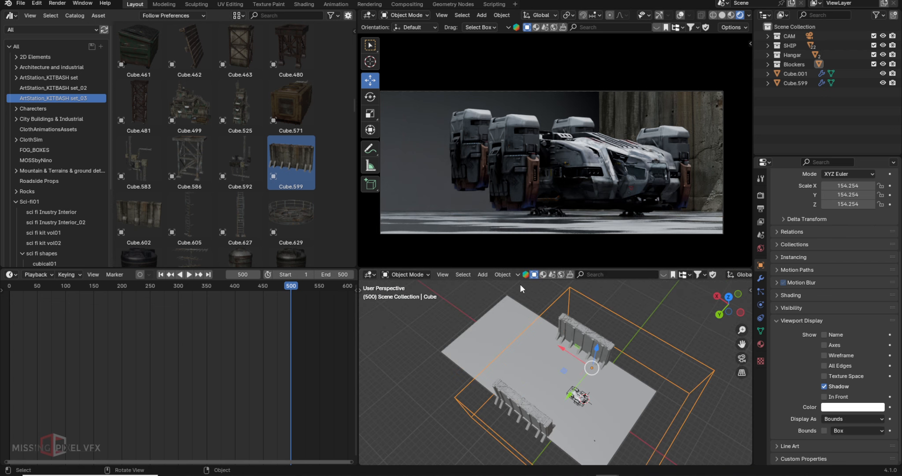
click(405, 16)
click(402, 35)
scroll(599, 357, down, 2)
middle_drag(581, 341, 603, 346)
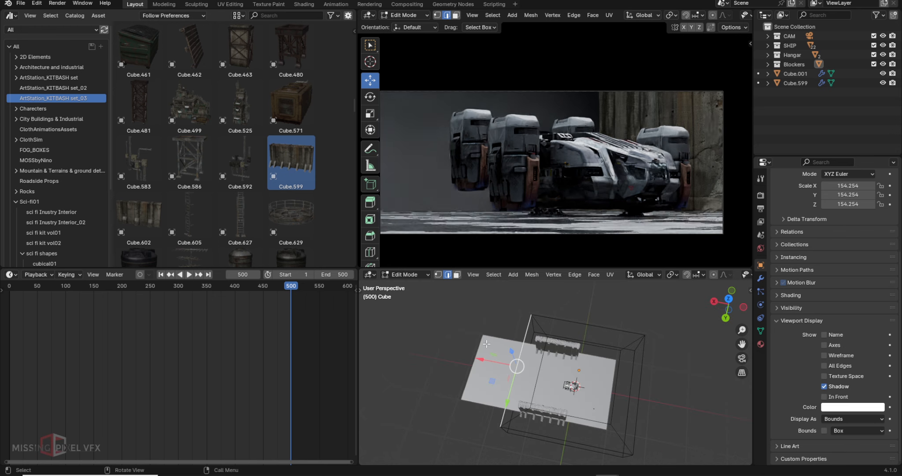
click(411, 278)
click(402, 298)
click(439, 274)
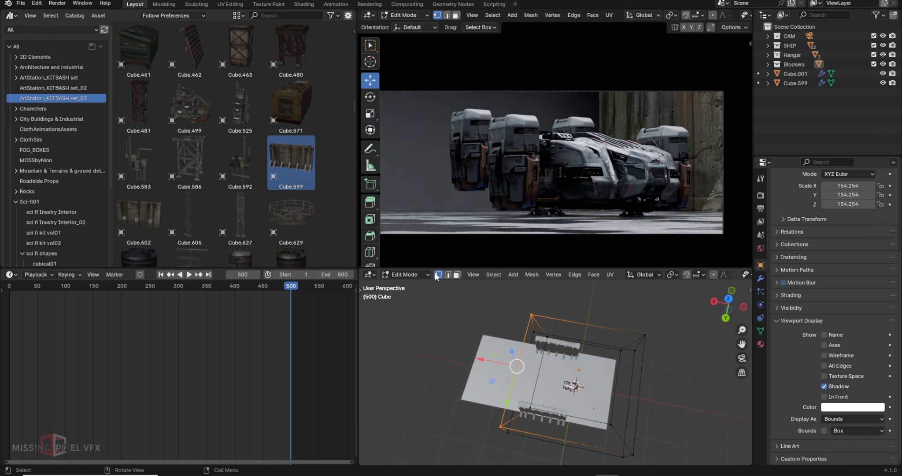
drag(432, 299, 560, 456)
drag(498, 363, 456, 352)
- Back in Object Mode, scale the boxed volume taller along Z
click(406, 275)
click(403, 287)
middle_drag(612, 416, 562, 359)
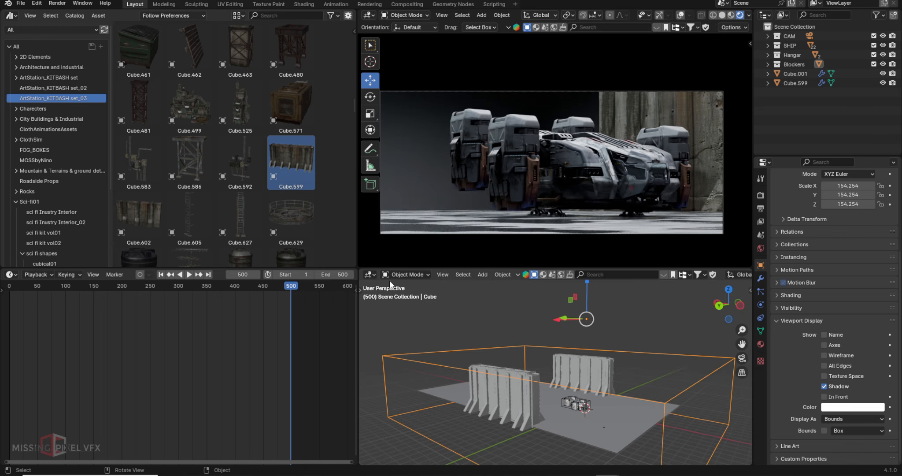
click(369, 114)
drag(586, 284, 586, 265)
- Delete the misplaced wall copies and add a copy rotated 90° about Z for the back wall
scroll(555, 352, down, 3)
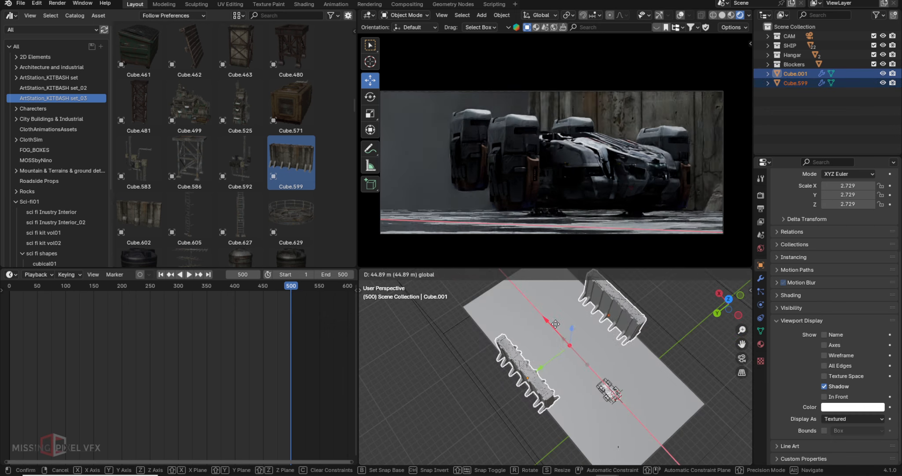
key(shift+d)
click(462, 313)
key(Delete)
click(593, 337)
key(shift+d)
key(r)
key(z)
key(9)
key(0)
key(Return)
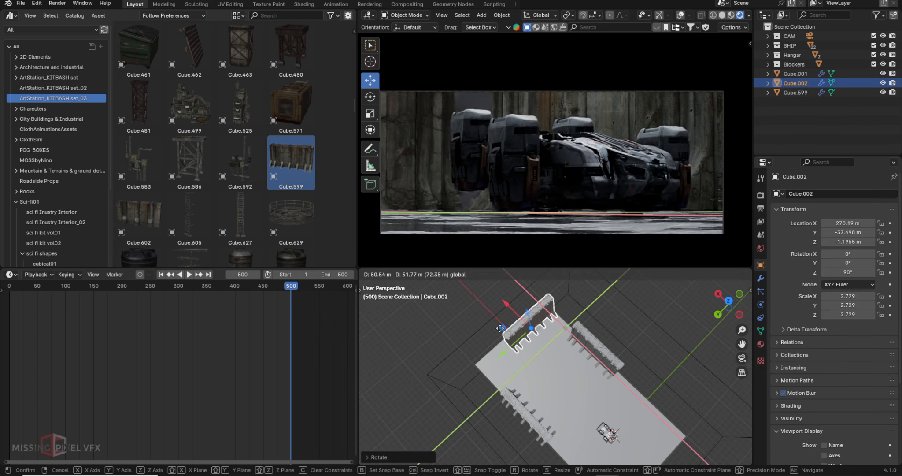
- Duplicate the right, lower-left and back wall pieces to extend each side of the hangar
click(593, 348)
key(shift+d)
drag(577, 331, 545, 292)
click(528, 416)
key(shift+d)
drag(502, 393, 462, 390)
click(524, 323)
key(shift+d)
scroll(503, 167, down, 1)
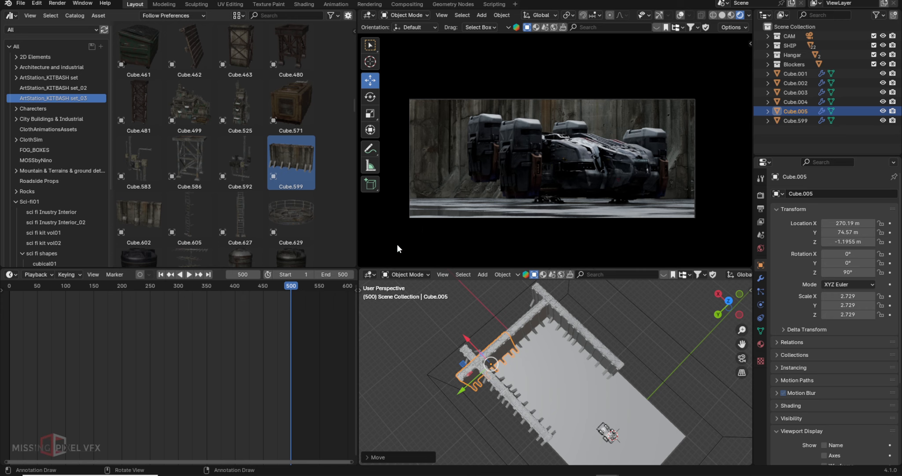
- Play the animation and scrub the timeline to frame 252
drag(385, 317, 537, 444)
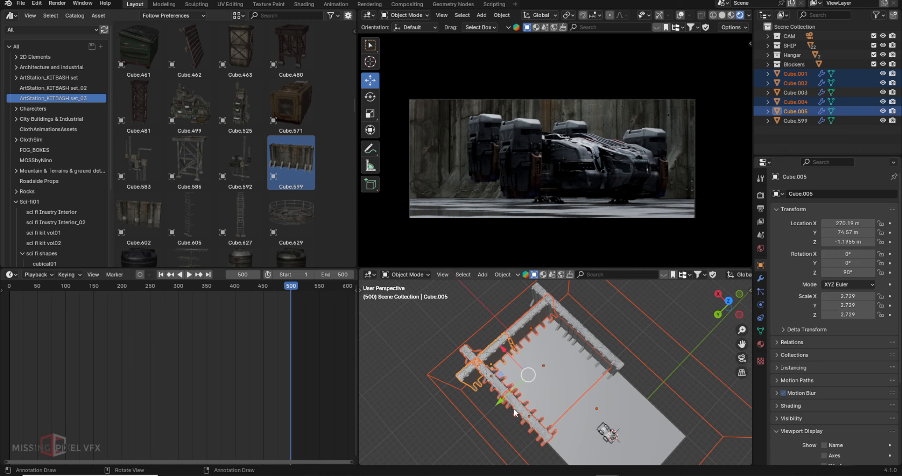
click(670, 315)
key(space)
drag(161, 304, 227, 308)
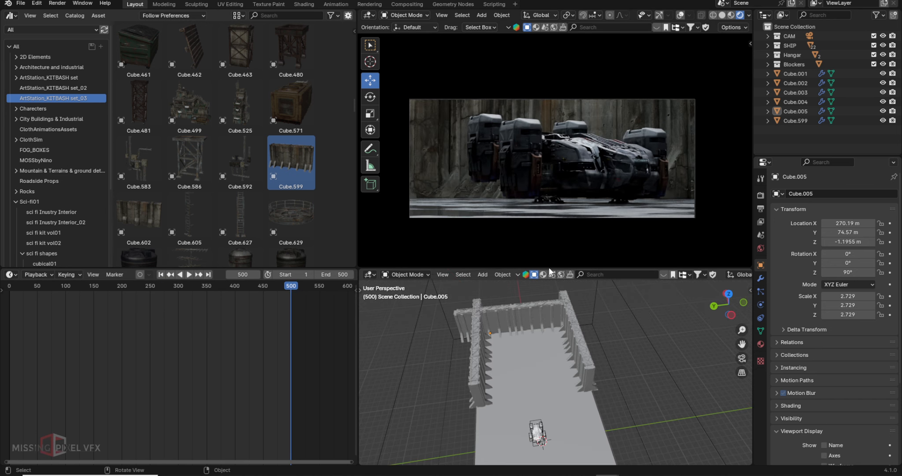
scroll(573, 427, up, 2)
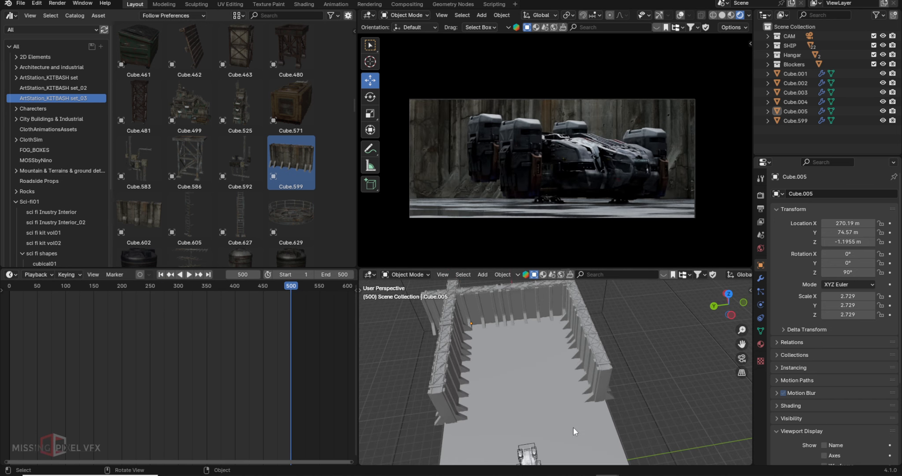
- From the sci fi Inustry Interior_02 catalog, place SF_AP04_C_001, scale it to 7.359, and rotate it 180° about Z
click(40, 222)
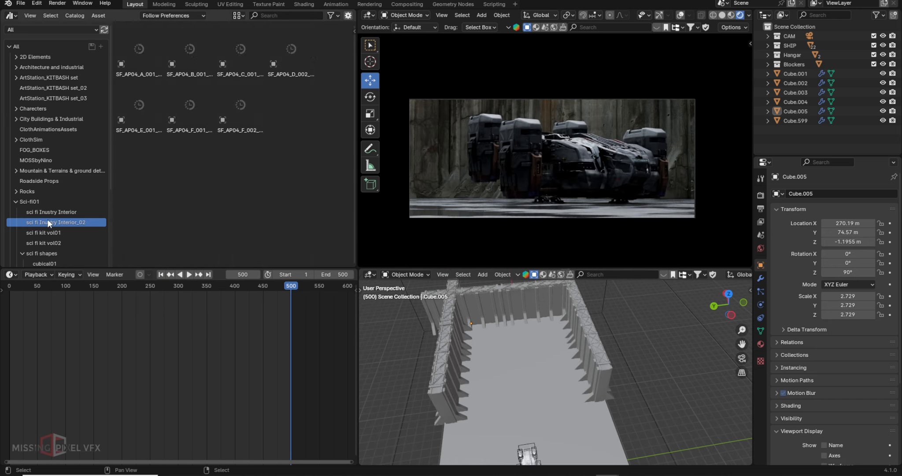
click(239, 44)
drag(239, 43, 571, 398)
key(s)
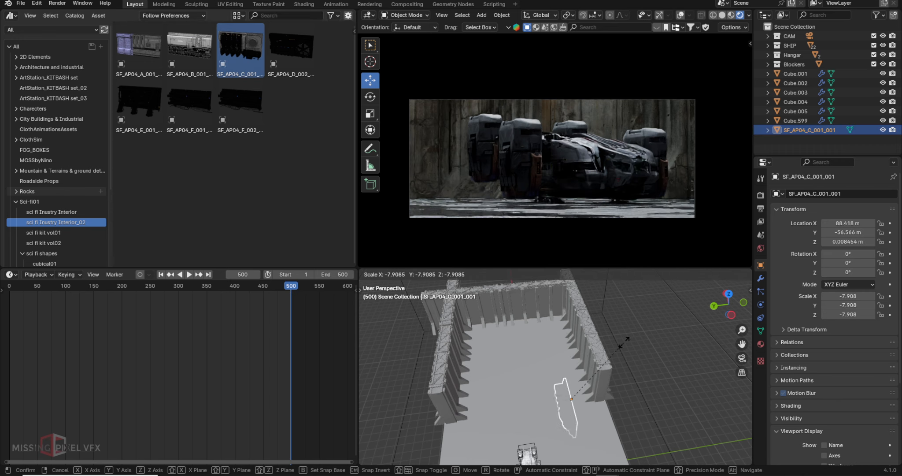
click(555, 448)
text(rz180)
key(Return)
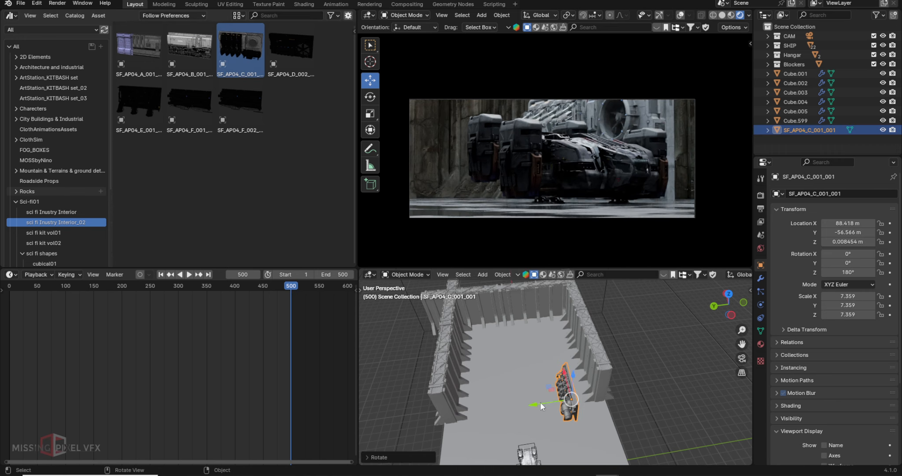
- Move the panel against the hangar's side wall and lower it onto the floor
drag(534, 405, 549, 403)
middle_drag(549, 402, 596, 333)
scroll(586, 337, up, 3)
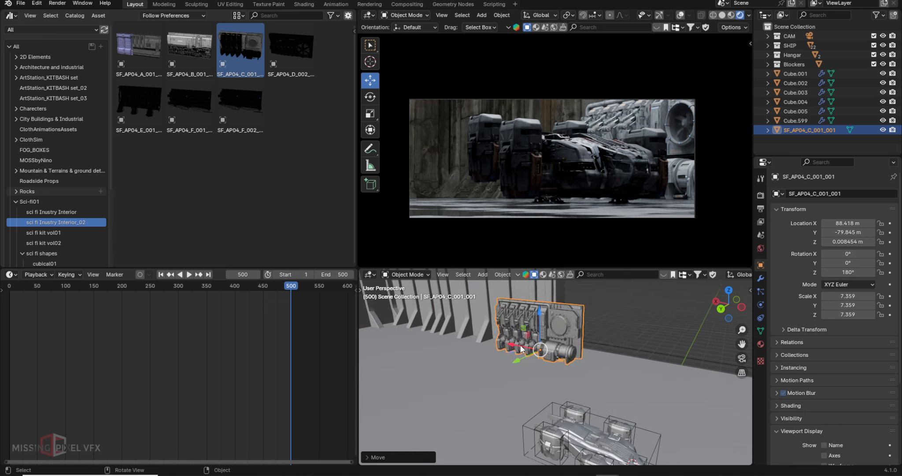
drag(539, 350, 577, 357)
scroll(577, 346, up, 4)
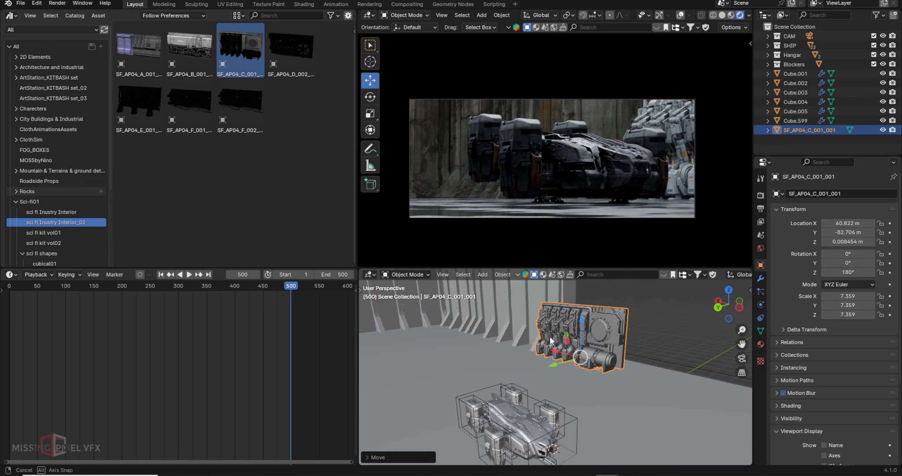
drag(597, 315, 635, 357)
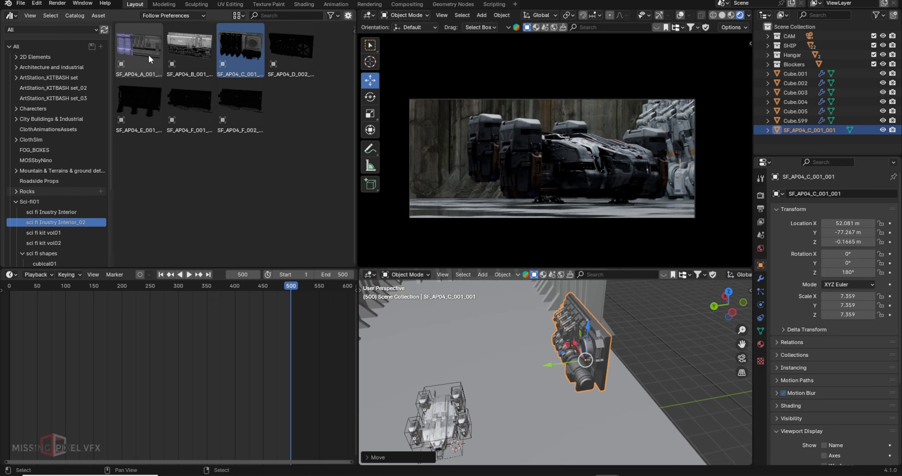
- Place an SF_AP04_A machinery panel, scale it, and add a linked copy beside it along the wall
drag(142, 48, 533, 313)
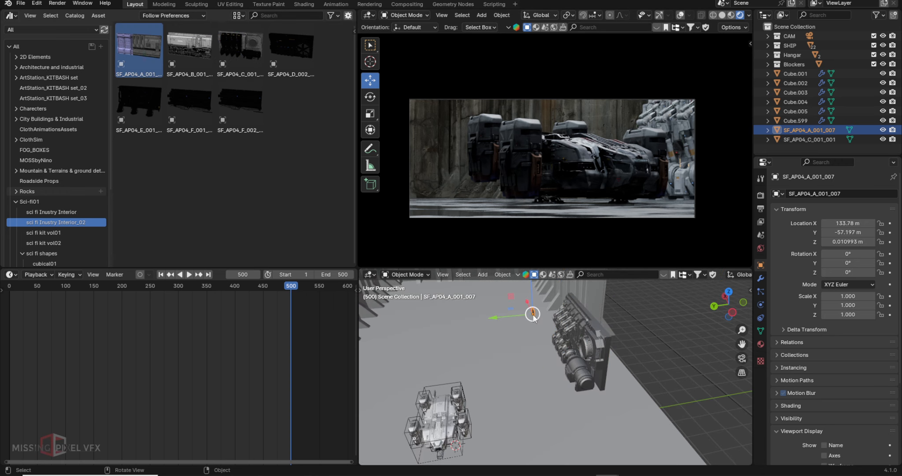
key(s)
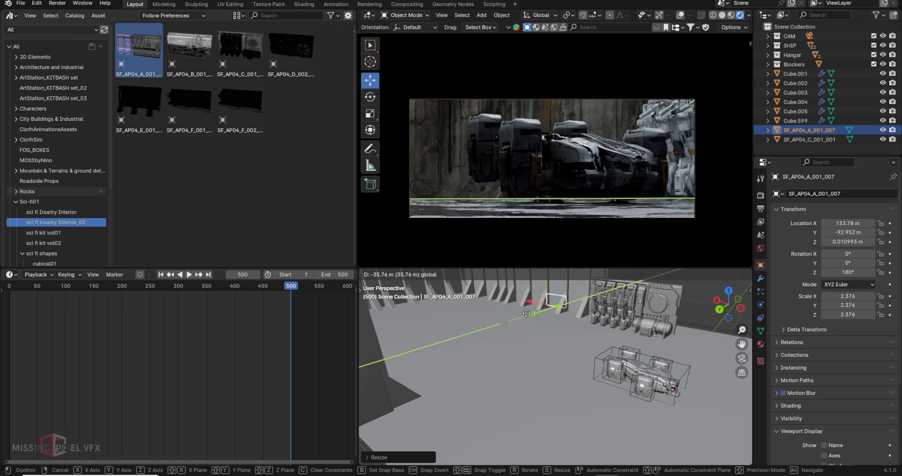
drag(181, 287, 203, 292)
key(alt+d)
key(s)
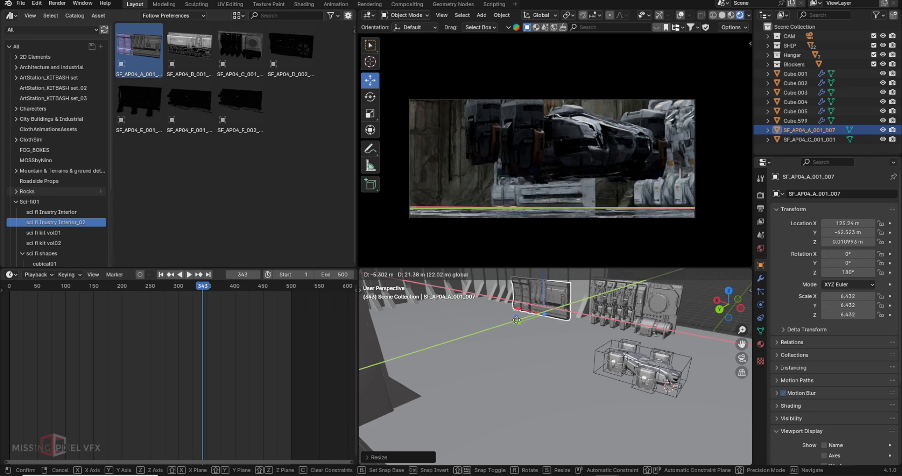
click(522, 297)
drag(529, 303, 454, 291)
middle_drag(529, 163, 551, 163)
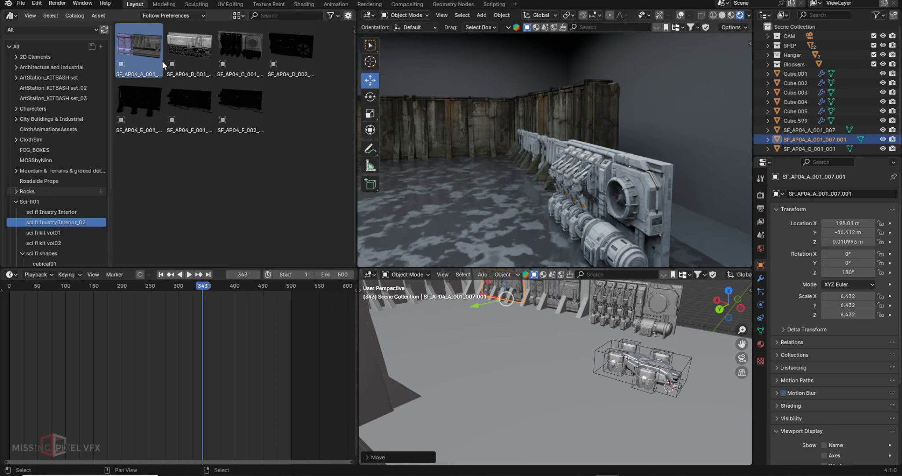
- Place the SF_AP04_E_001_B pipe unit, rotate it -90° about Z, and scale it to 14.187
drag(141, 101, 432, 168)
key(s)
click(478, 154)
text(rz-90)
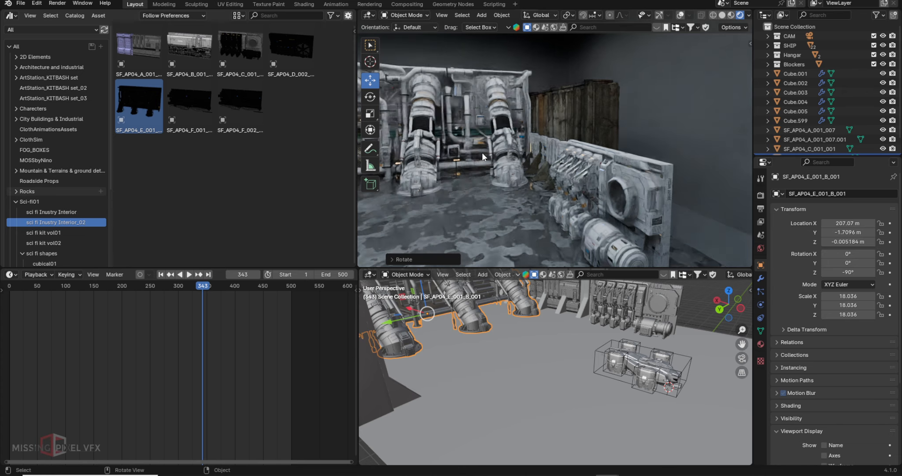
middle_drag(568, 335, 577, 387)
key(s)
click(554, 375)
middle_drag(551, 185, 630, 221)
- Turn viewport overlays back on and push the pipe unit along X to the back wall
click(659, 15)
click(680, 15)
scroll(548, 366, up, 3)
drag(454, 364, 399, 357)
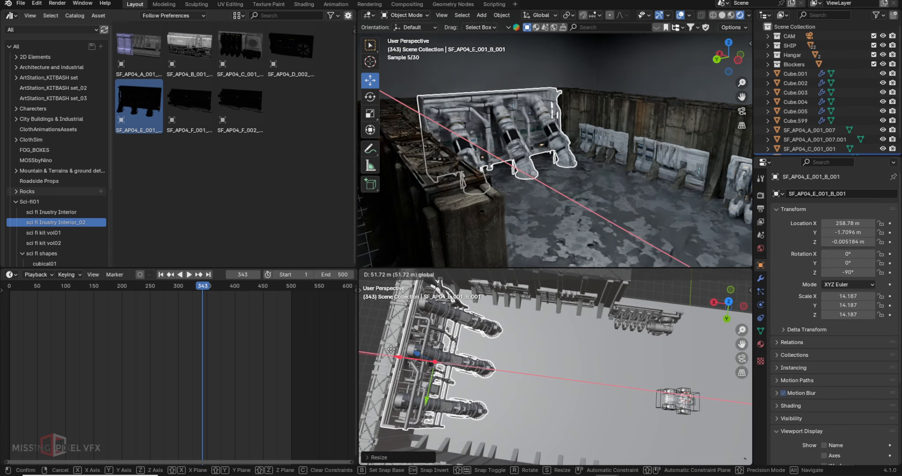
middle_drag(608, 198, 619, 160)
scroll(619, 161, down, 4)
scroll(619, 156, up, 2)
scroll(617, 309, down, 3)
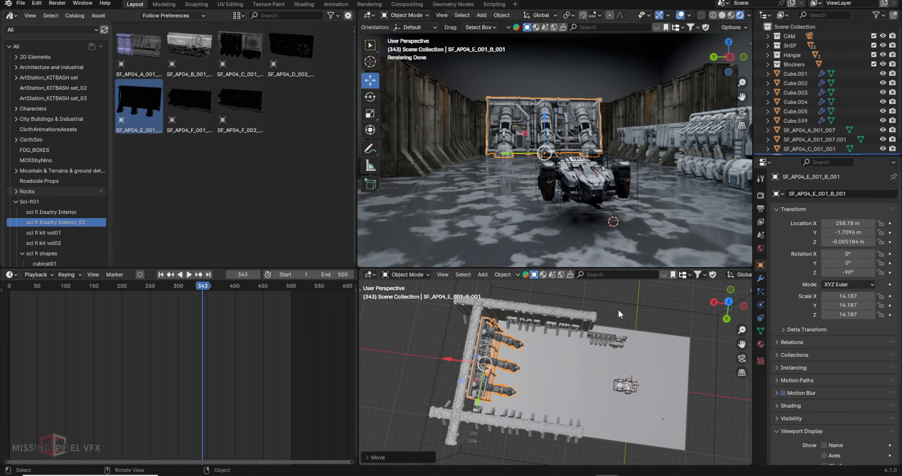
- Select the large Cube volume and lower it along Z to 10.104 m
click(623, 307)
middle_drag(623, 307, 619, 295)
drag(607, 330, 617, 372)
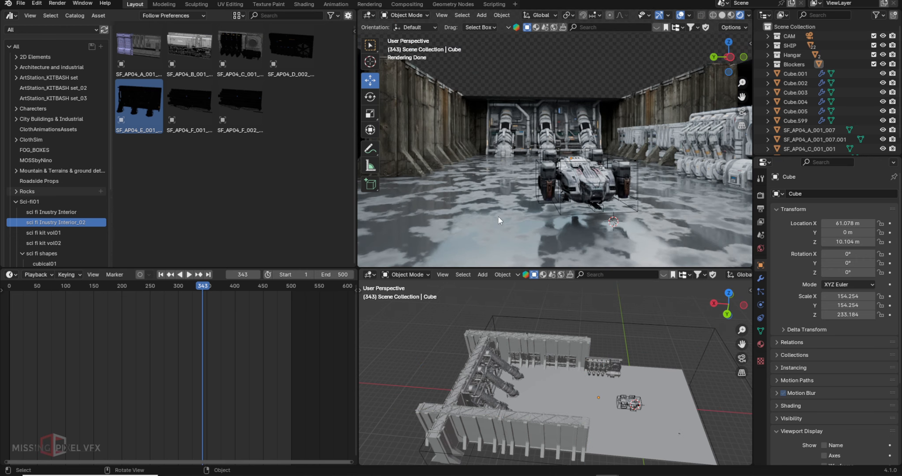
- View the ship through the scene camera at end frame 500, then show the sci fi Inustry Interior catalog
key(KP_0)
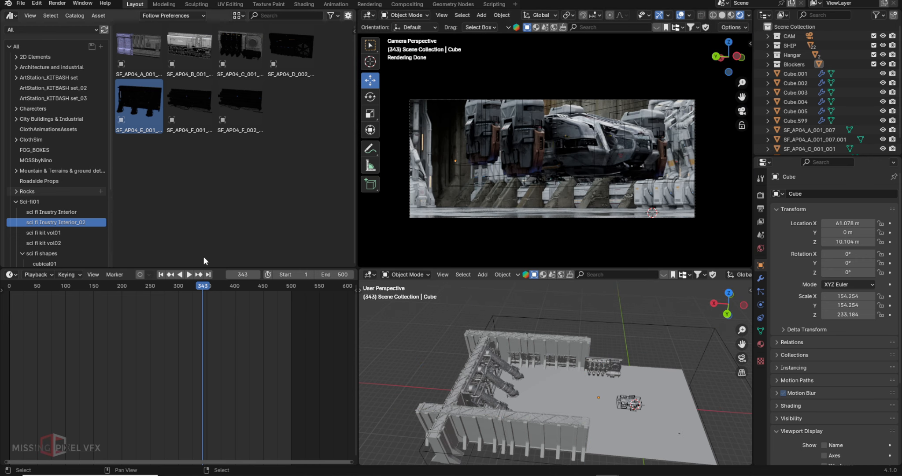
mouse_move(199, 287)
mouse_down()
mouse_move(66, 286)
mouse_move(247, 290)
mouse_move(191, 290)
mouse_up()
key(shift+Right)
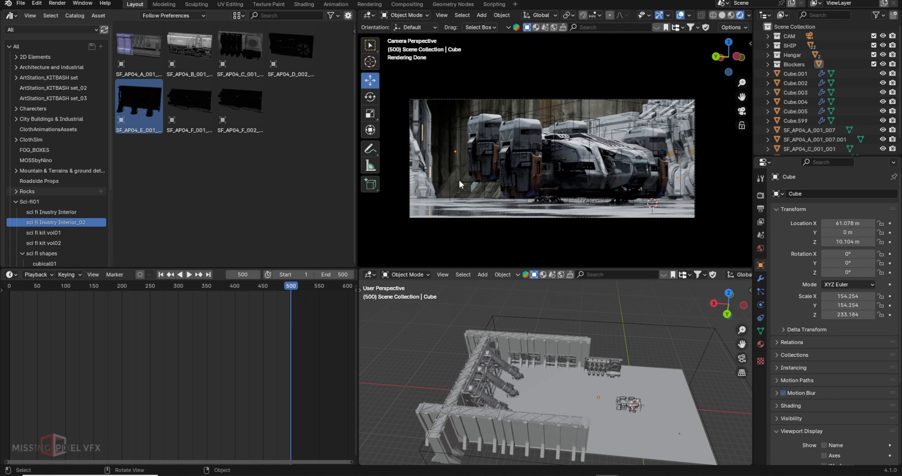
click(60, 232)
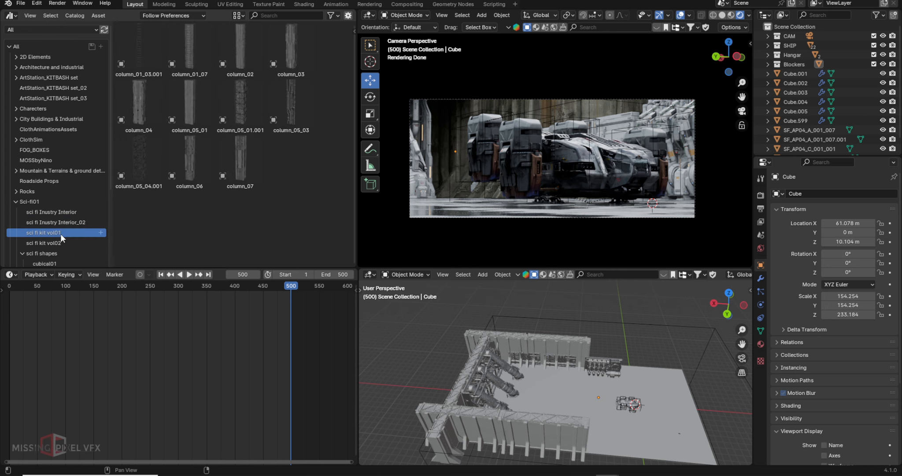
click(61, 213)
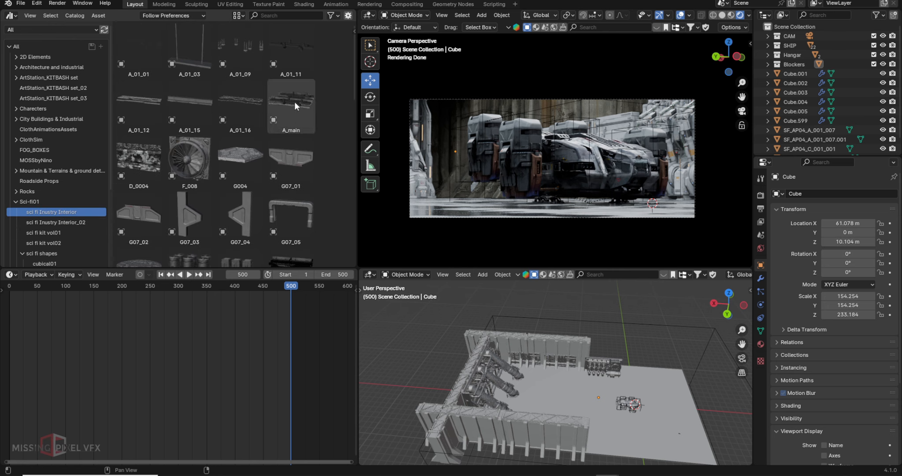
- Place SFB_N006_B_001, frame it in view, rotate it 90° about Z, and scale it to 1.768
scroll(295, 101, down, 10)
drag(189, 172, 564, 381)
key(KP_Decimal)
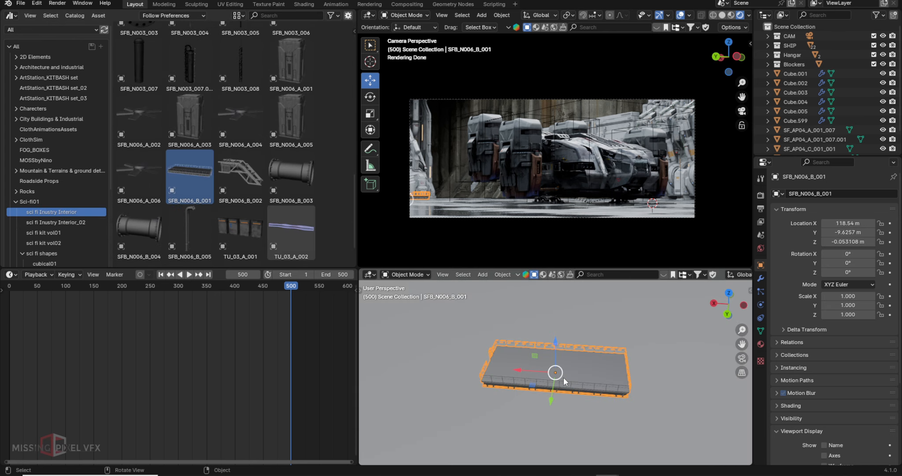
scroll(566, 379, down, 7)
key(r)
key(z)
key(9)
key(0)
key(Return)
key(s)
click(581, 382)
- Move the platform toward the wall, lower it near the floor, and slide it along Y beside the wall
middle_drag(581, 381, 555, 366)
drag(515, 370, 427, 378)
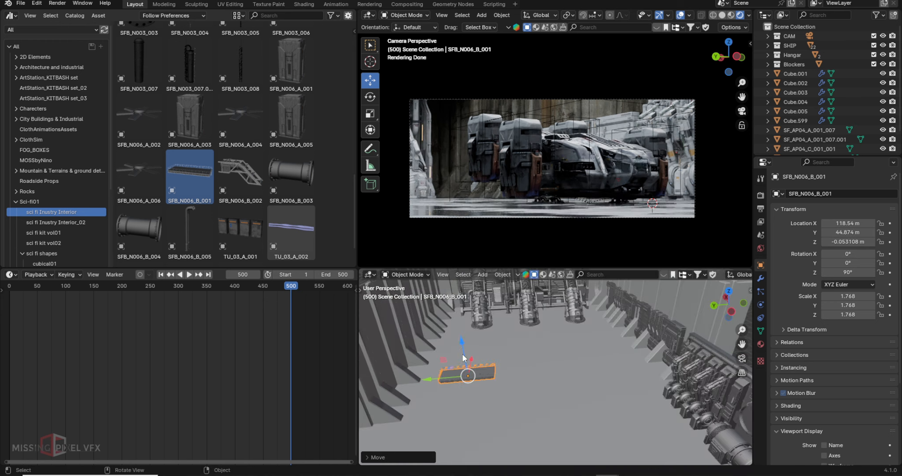
drag(467, 347, 467, 342)
shift+middle_drag(474, 366, 487, 335)
mouse_move(511, 330)
mouse_down()
mouse_move(480, 330)
mouse_move(522, 347)
mouse_move(491, 325)
mouse_move(502, 331)
mouse_up()
- Duplicate the platform, slide the copy along Y, and raise both platforms to 19.683 m
shift+middle_drag(503, 329, 560, 351)
key(shift+d)
right_click(554, 351)
drag(521, 348, 593, 346)
shift+click(538, 340)
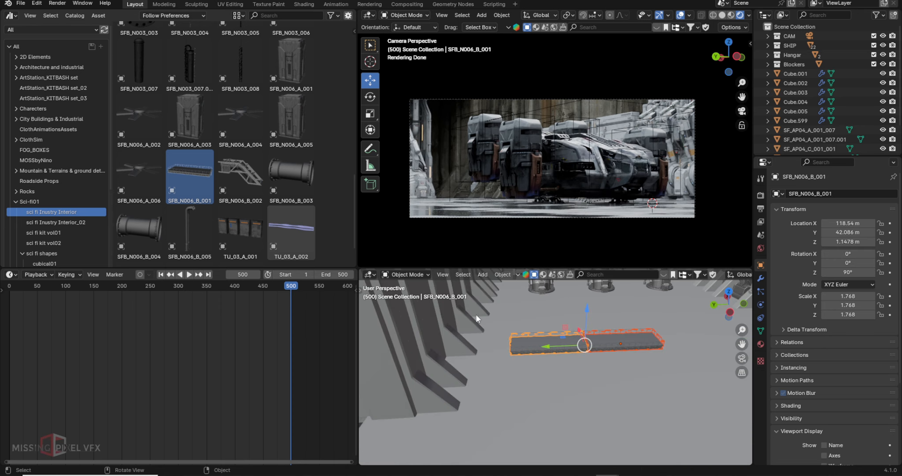
drag(586, 313, 585, 287)
drag(549, 319, 634, 318)
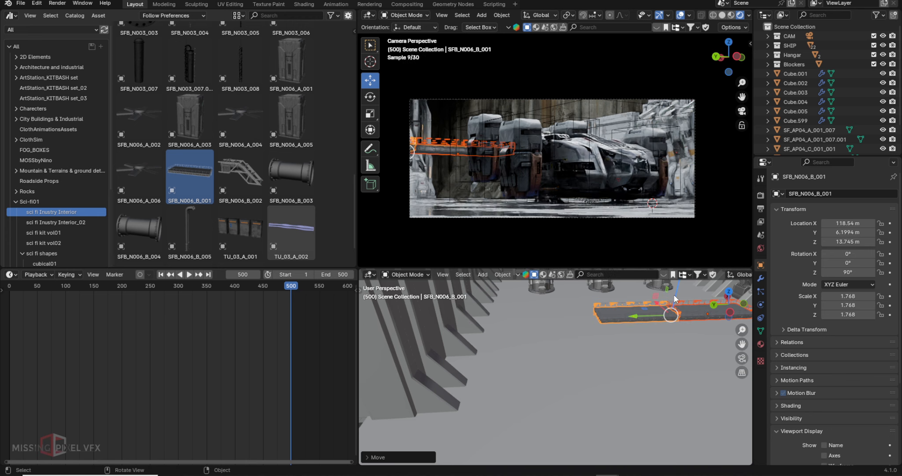
drag(675, 292, 678, 279)
- Hide overlays and gizmos in the camera preview and frame the walkway
click(680, 15)
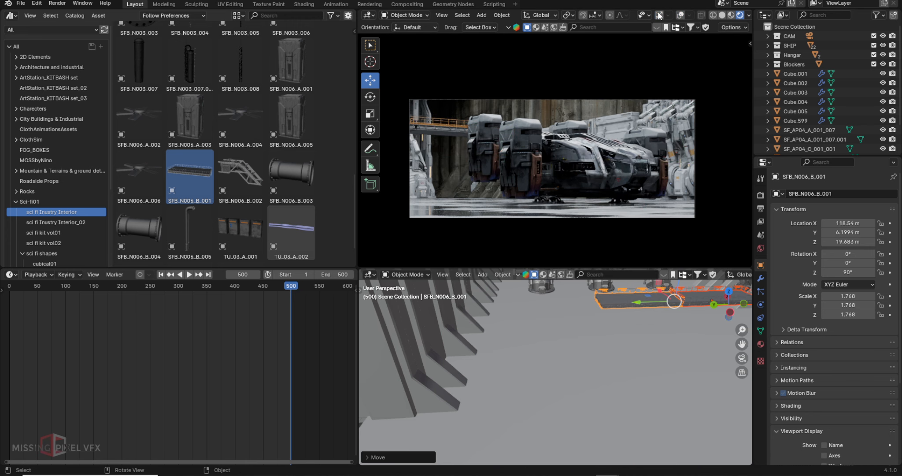
click(659, 16)
scroll(441, 130, up, 4)
shift+middle_drag(400, 130, 543, 133)
scroll(524, 159, up, 2)
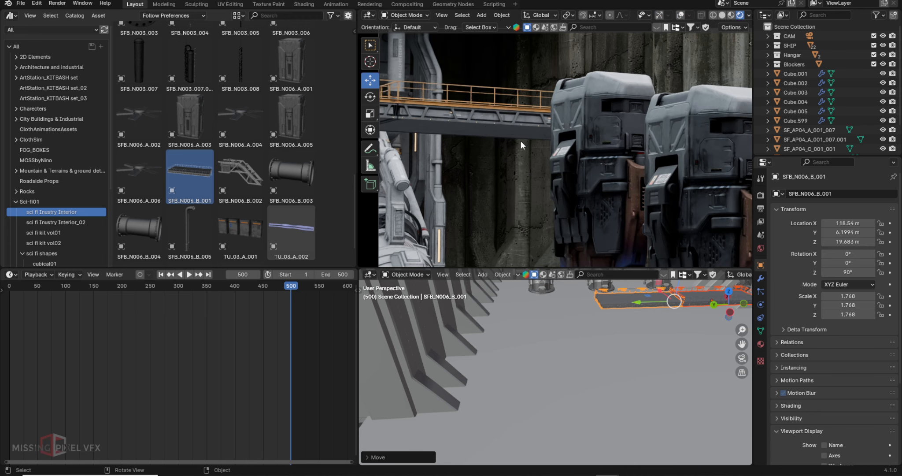
scroll(495, 134, down, 2)
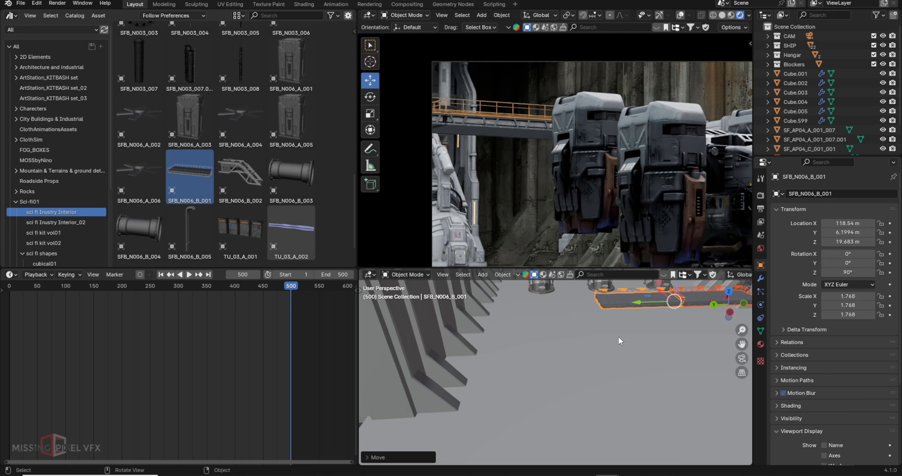
- Copy the platform pair along Y, then add a corner copy turned 90° on Z along the wall
key(shift+d)
drag(522, 340, 411, 341)
middle_drag(412, 341, 440, 396)
key(shift+d)
key(r)
drag(441, 367, 600, 312)
key(z)
key(9)
key(0)
key(Return)
middle_drag(603, 392, 598, 343)
- Duplicate the selected walkway pieces, raise them in Z, and line them up along X
shift+click(572, 331)
shift+click(498, 328)
key(shift+d)
drag(556, 309, 556, 283)
middle_drag(555, 308, 630, 388)
drag(643, 410, 595, 348)
middle_drag(617, 353, 603, 335)
- Duplicate a walkway pair onto the right wall, adjusting its height and Y position
click(634, 324)
shift+click(596, 295)
drag(597, 292, 606, 303)
middle_drag(635, 361, 598, 302)
scroll(519, 99, down, 2)
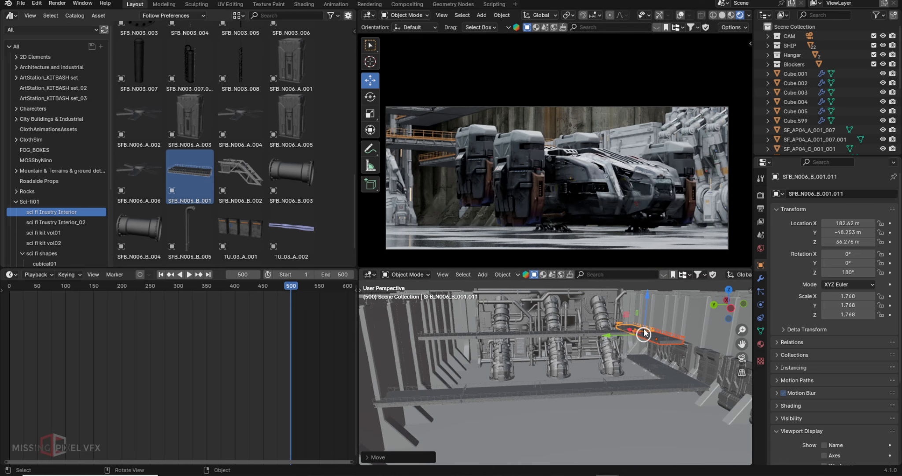
middle_drag(643, 332, 649, 365)
key(shift+d)
drag(628, 339, 674, 309)
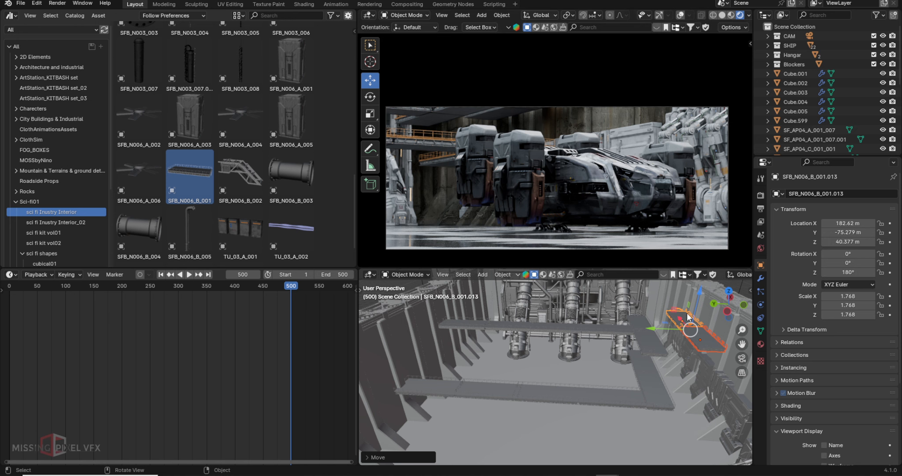
drag(701, 293, 697, 304)
drag(658, 340, 648, 342)
- Delete an overlapping walkway piece and slide three walkway segments along Y
middle_drag(647, 340, 701, 355)
click(614, 355)
key(Delete)
click(619, 385)
shift+click(601, 425)
shift+click(578, 458)
drag(584, 450, 596, 428)
- Play the animation and stop at frame 275
key(space)
drag(219, 288, 163, 302)
key(space)
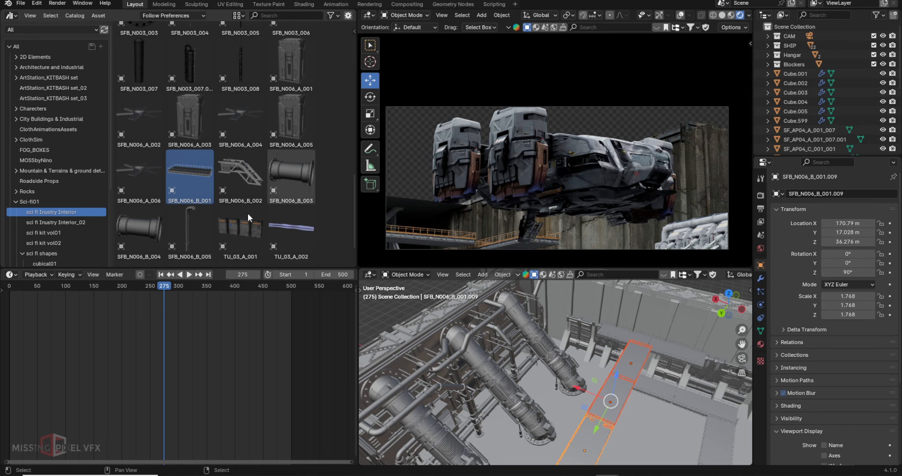
- Play the animation, stop at frame 193, then scrub back to frame 101
key(space)
drag(163, 293, 117, 290)
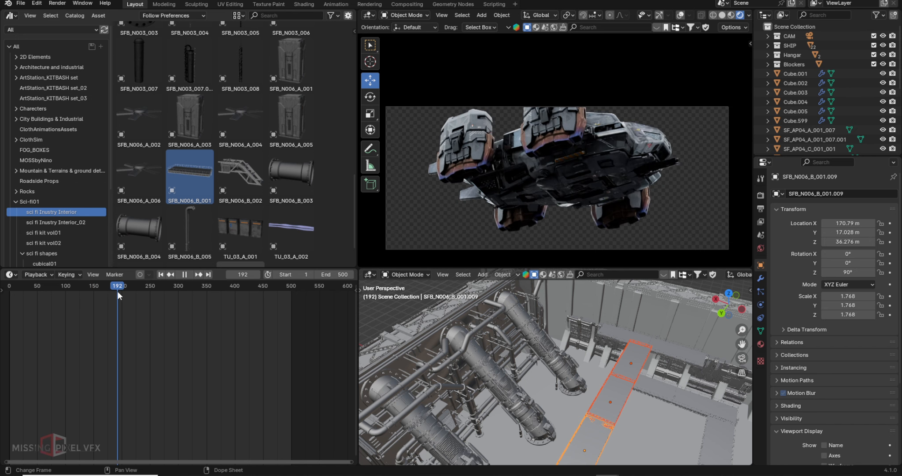
key(space)
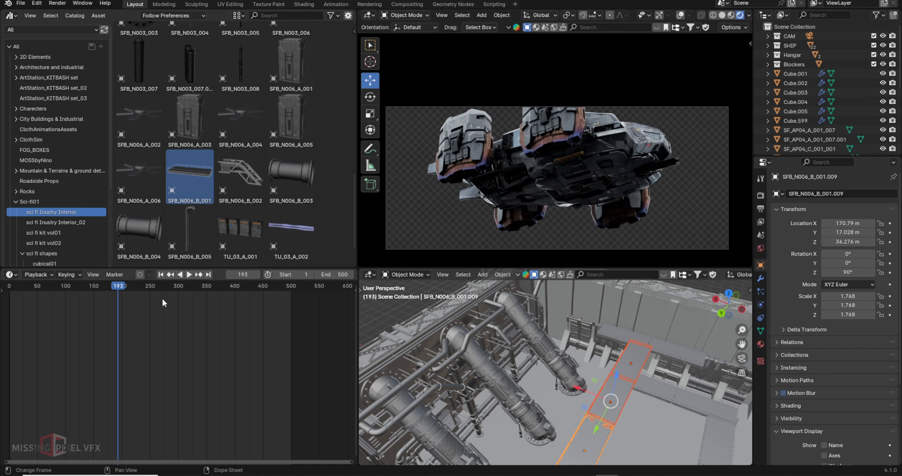
drag(114, 289, 66, 290)
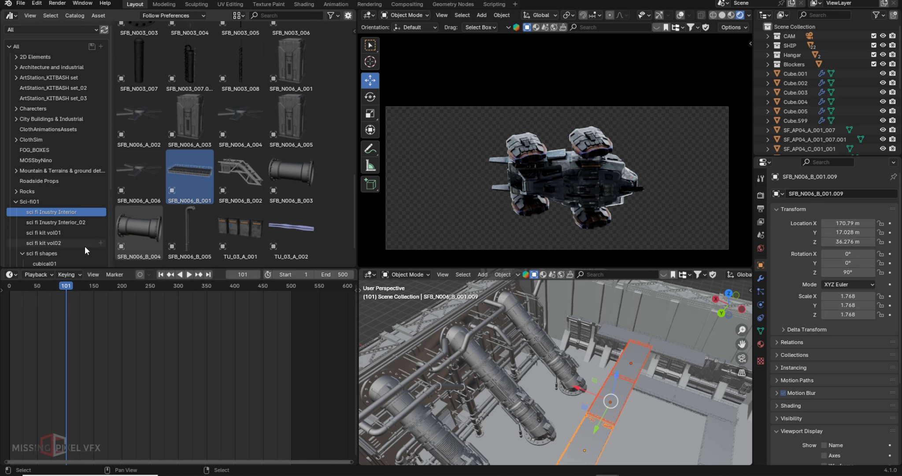
- Drag SF_Door_A_005 from the Asset Browser into the hangar, enlarge it twice, and raise it
scroll(231, 182, up, 10)
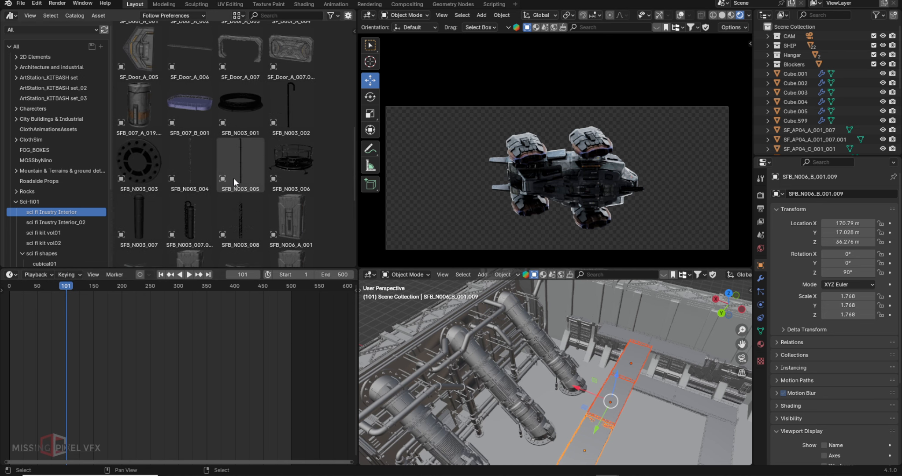
click(137, 154)
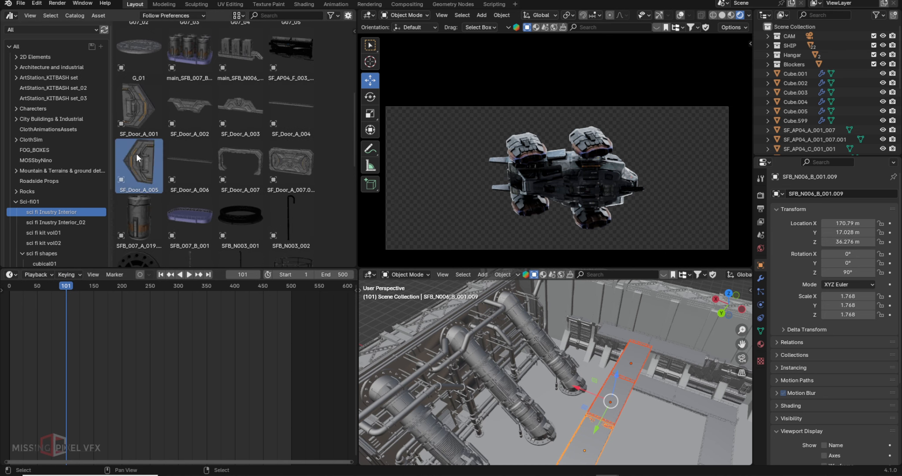
drag(140, 157, 646, 433)
key(s)
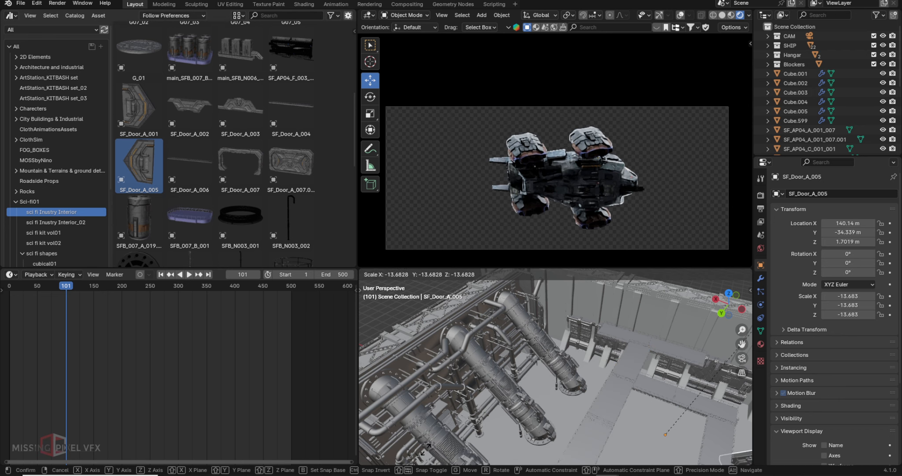
click(586, 366)
scroll(586, 366, down, 6)
key(s)
click(610, 326)
drag(590, 358, 605, 310)
- Reset the door's origin, rotate it 90° on X, and reposition it along Y and Z
click(502, 15)
click(630, 45)
middle_drag(644, 344, 626, 339)
text(rx90)
key(Return)
drag(611, 368, 568, 390)
middle_drag(568, 387, 604, 357)
drag(604, 342, 607, 380)
click(370, 113)
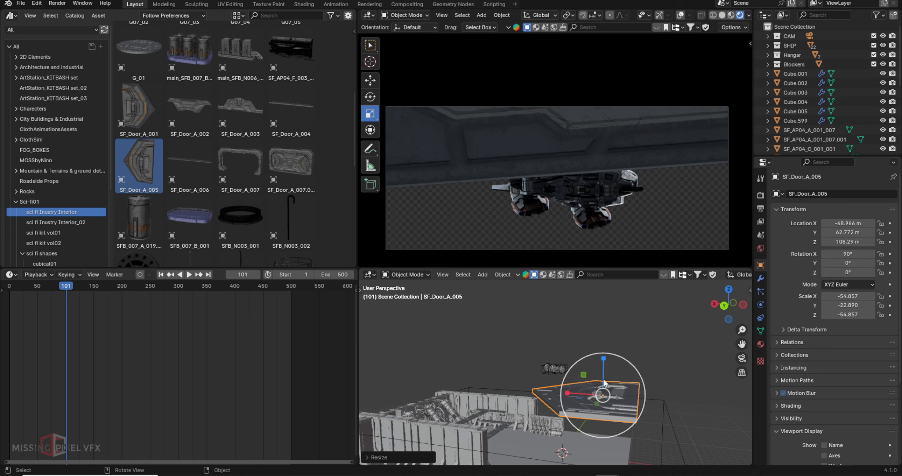
- Flatten the door slightly, move it along X and Y over the hangar, and shrink it to fit
drag(603, 358, 603, 365)
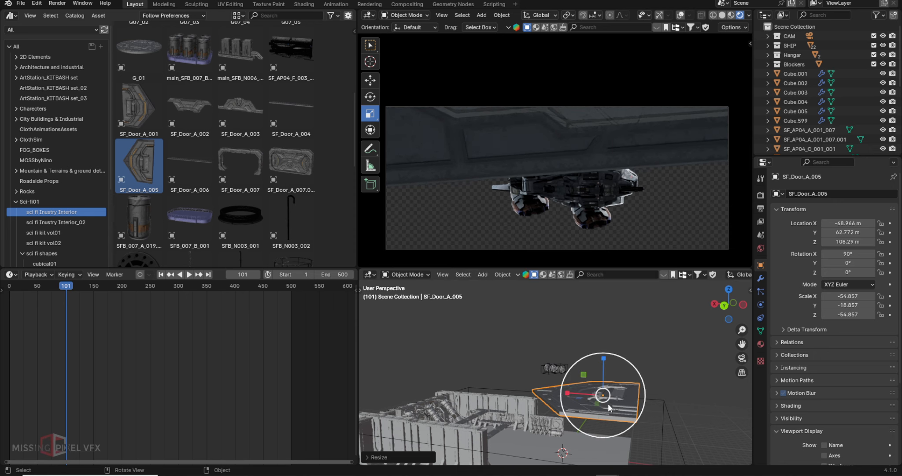
drag(566, 392, 520, 380)
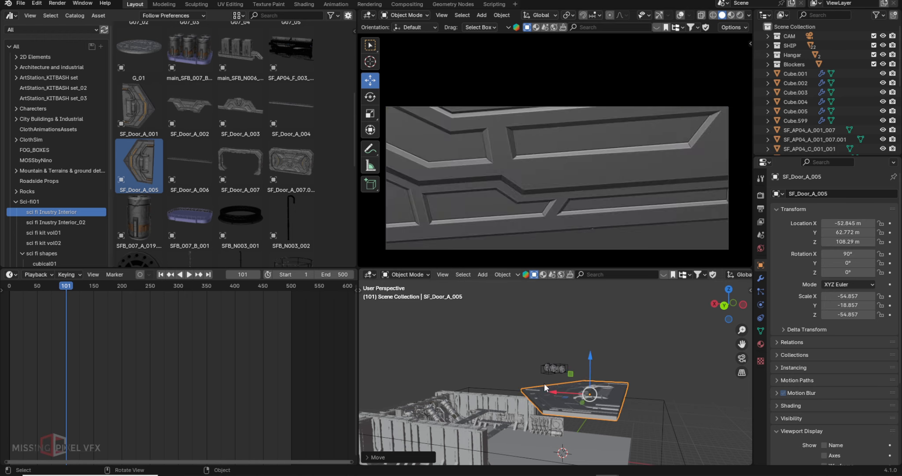
scroll(546, 388, down, 3)
middle_drag(595, 352, 534, 405)
drag(514, 404, 549, 394)
mouse_move(569, 353)
mouse_down()
mouse_move(578, 386)
mouse_move(575, 375)
mouse_up()
drag(553, 417, 578, 409)
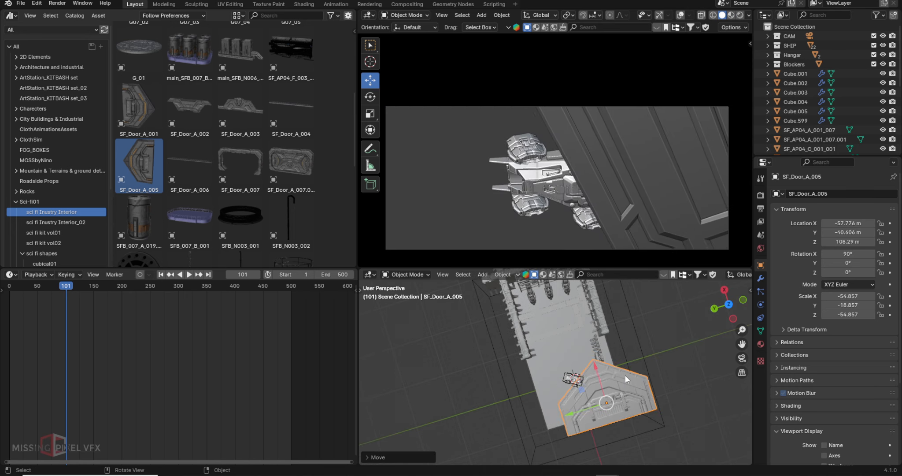
key(s)
click(600, 398)
scroll(598, 401, up, 2)
mouse_move(598, 401)
middle_down()
mouse_move(622, 379)
mouse_move(615, 398)
middle_up()
- Make a linked door copy turned 180° on Z beside the other panels, checked in Top view
key(alt+d)
drag(614, 399, 477, 401)
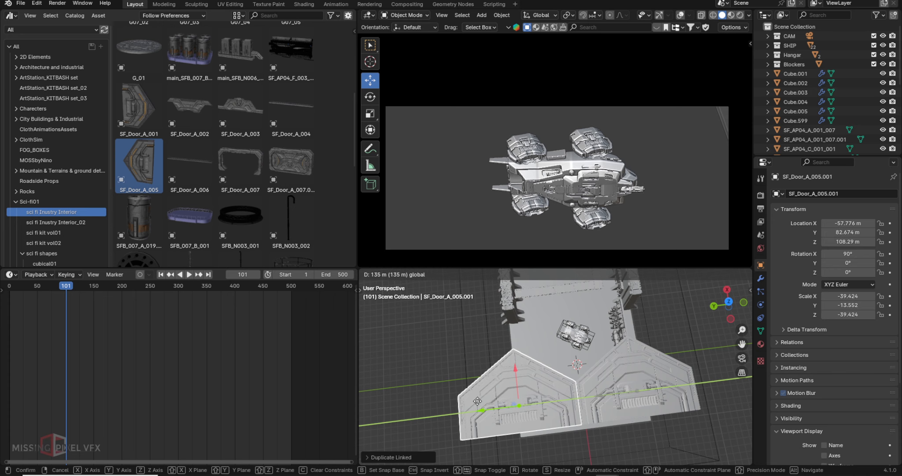
click(478, 401)
key(ctrl+z)
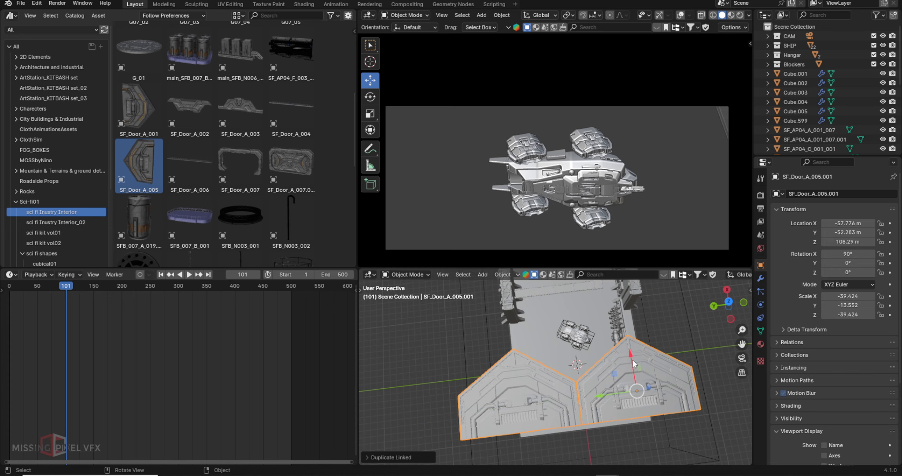
text(rz180)
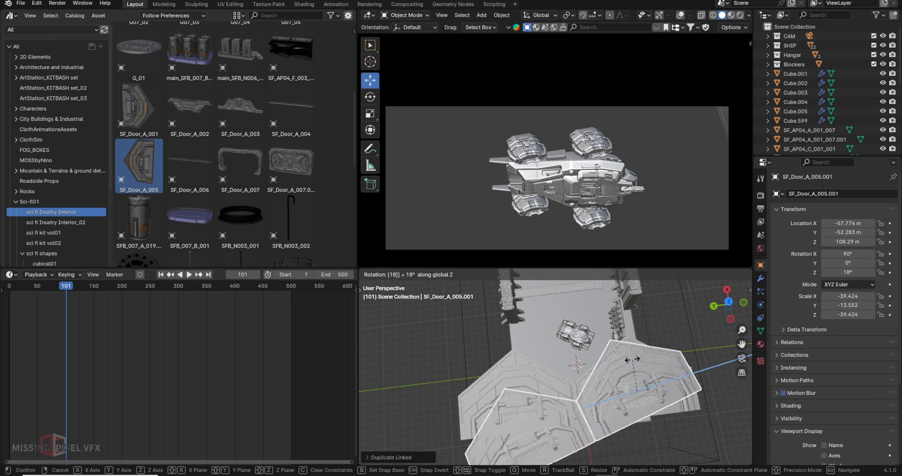
key(Return)
drag(615, 373, 546, 310)
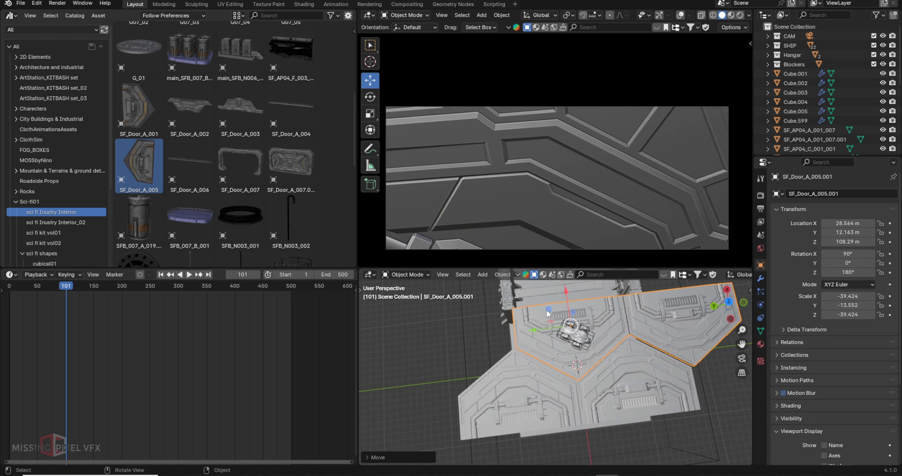
key(KP_7)
shift+middle_drag(654, 318, 629, 369)
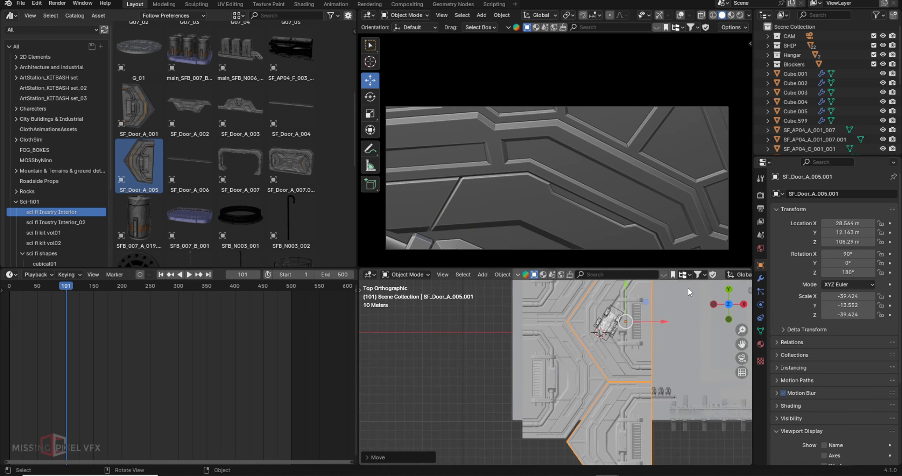
- Set the viewport shading color to Random
scroll(651, 275, down, 12)
click(743, 274)
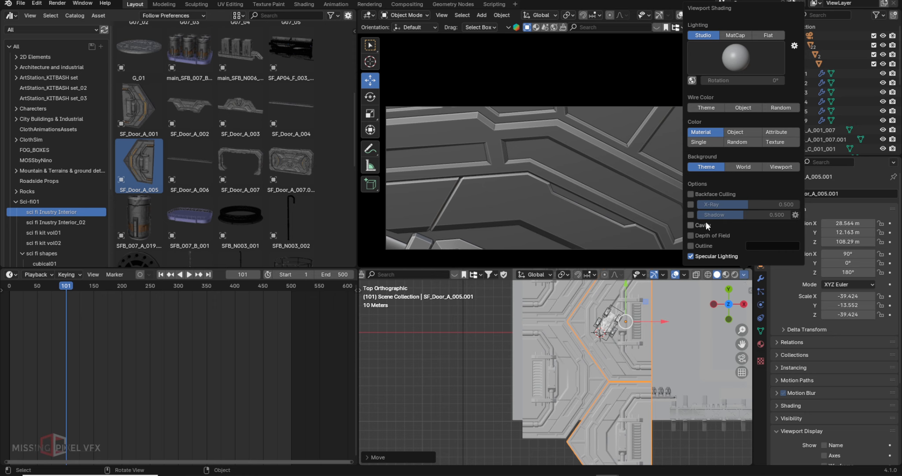
click(734, 142)
shift+middle_drag(600, 320, 613, 346)
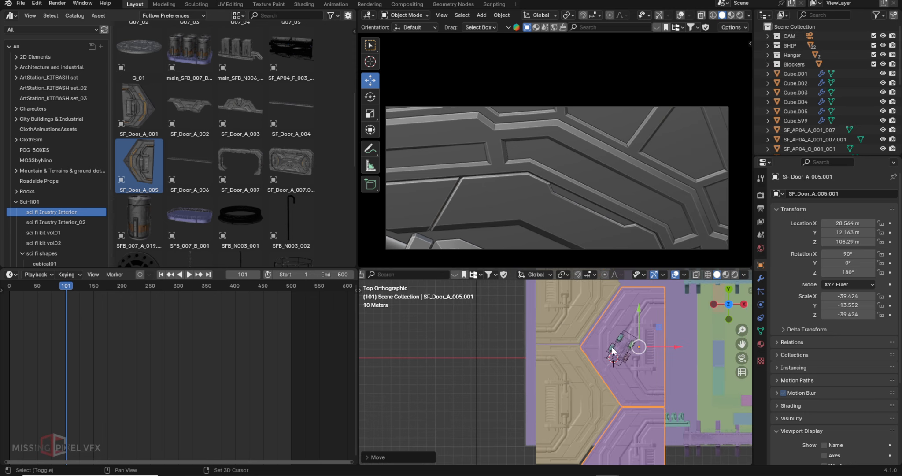
- Slide both door panels together along X to close the seam, then jump to frame 500
key(ctrl+z)
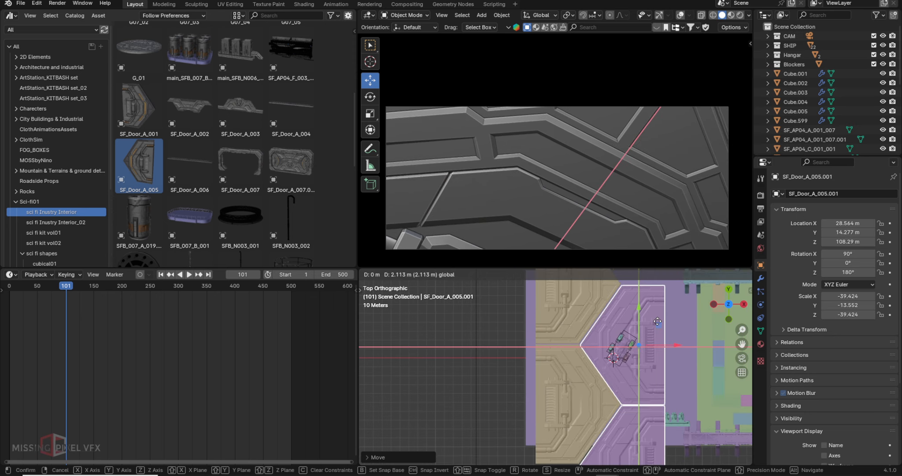
shift+click(574, 341)
key(g)
key(x)
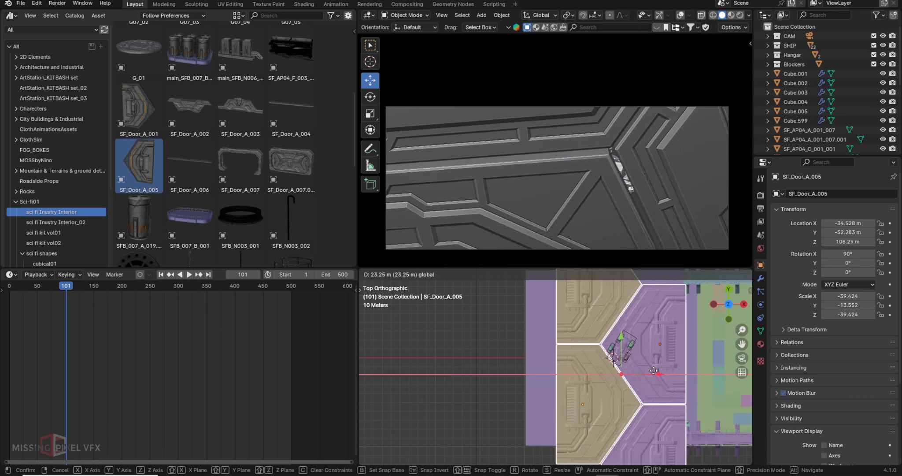
click(599, 330)
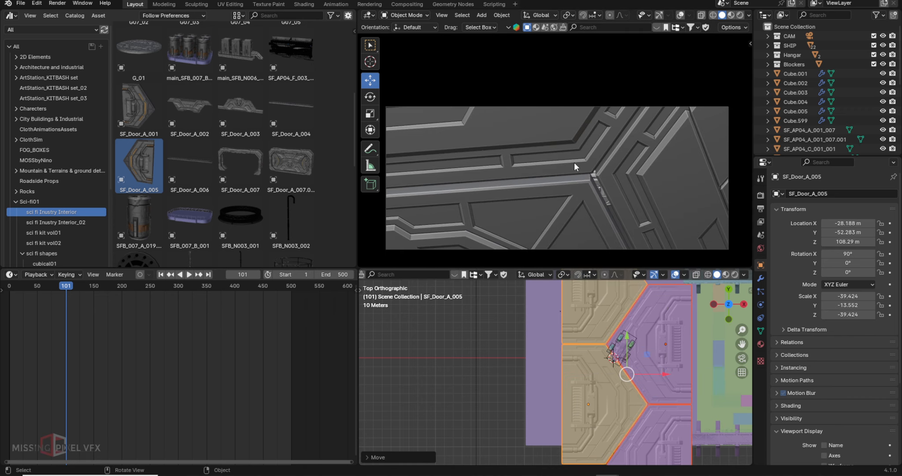
click(639, 370)
scroll(603, 361, up, 4)
shift+middle_drag(620, 344, 598, 358)
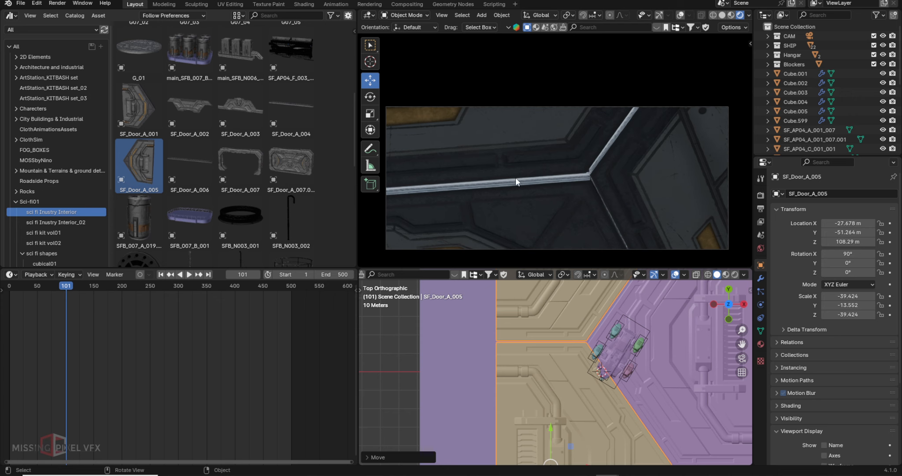
click(209, 274)
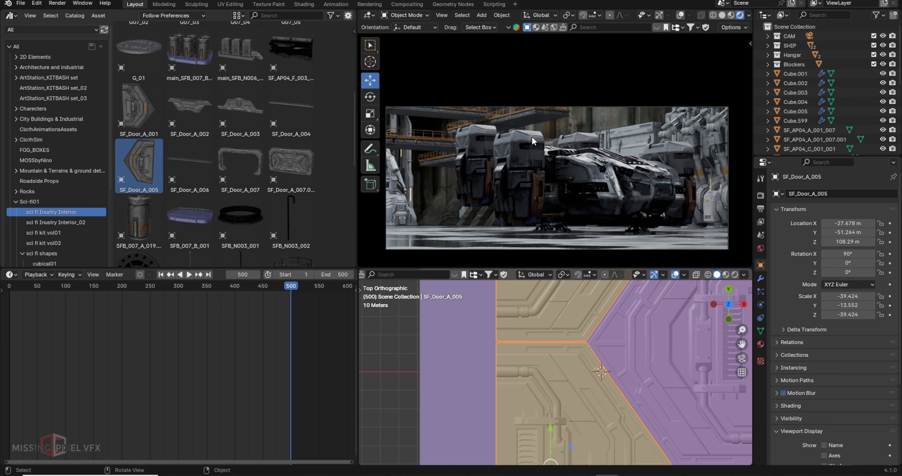
- Scrub to frame 355, orbit the lower view into perspective, and select the large Cube
scroll(538, 318, down, 2)
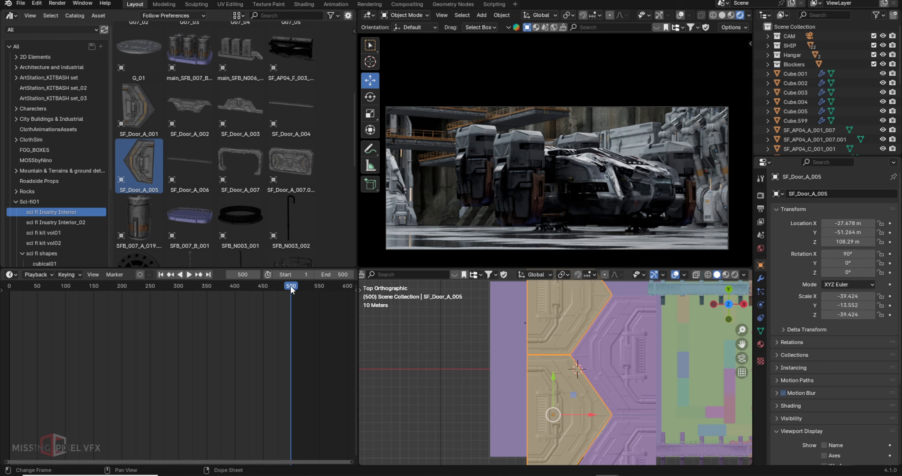
drag(290, 286, 207, 276)
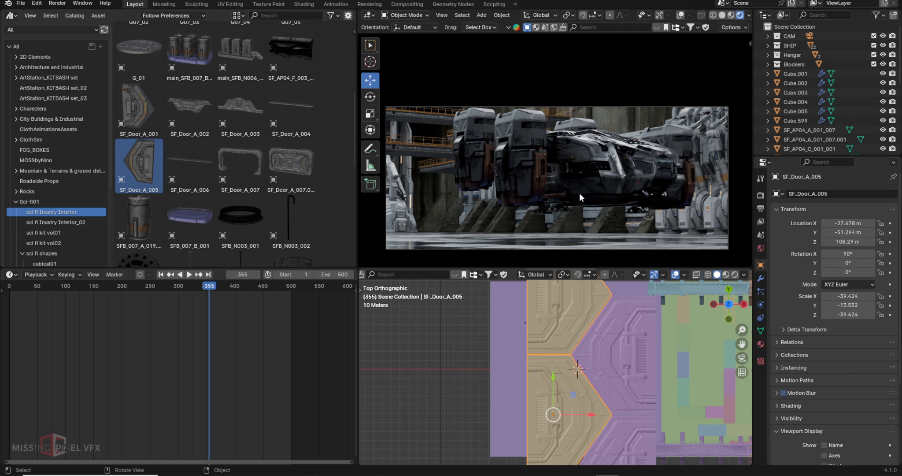
middle_drag(612, 349, 685, 412)
click(686, 383)
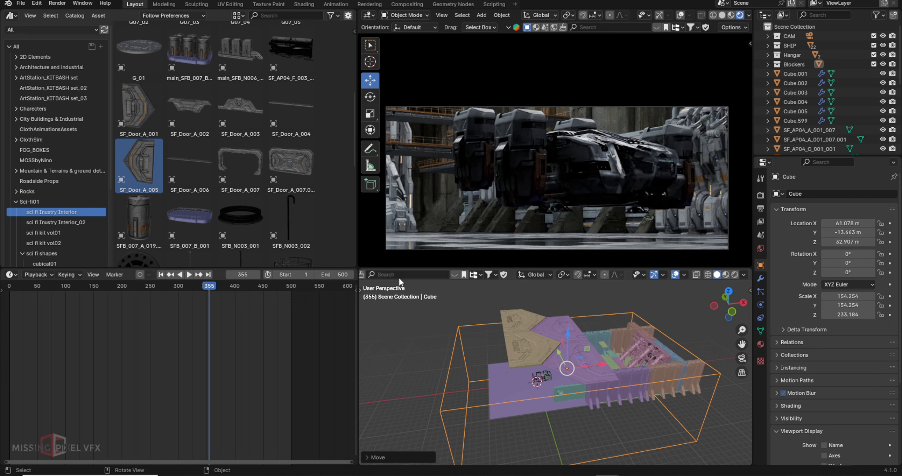
- In Edit Mode, slide the Cube's side faces and two inner vertices along X
key(Tab)
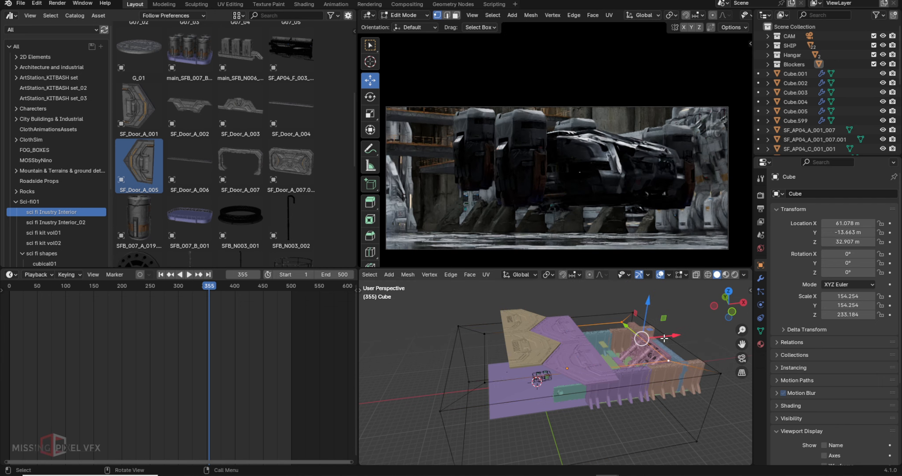
drag(672, 357, 610, 342)
middle_drag(611, 341, 474, 311)
click(492, 330)
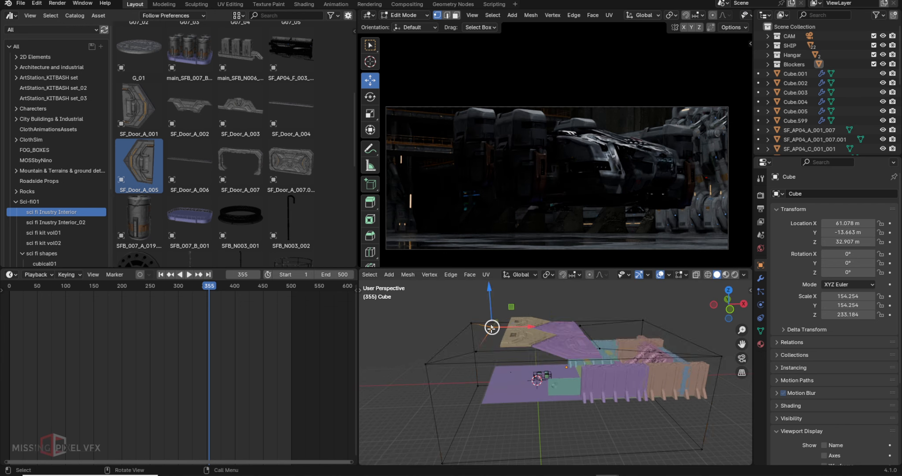
shift+click(472, 351)
drag(515, 339, 539, 340)
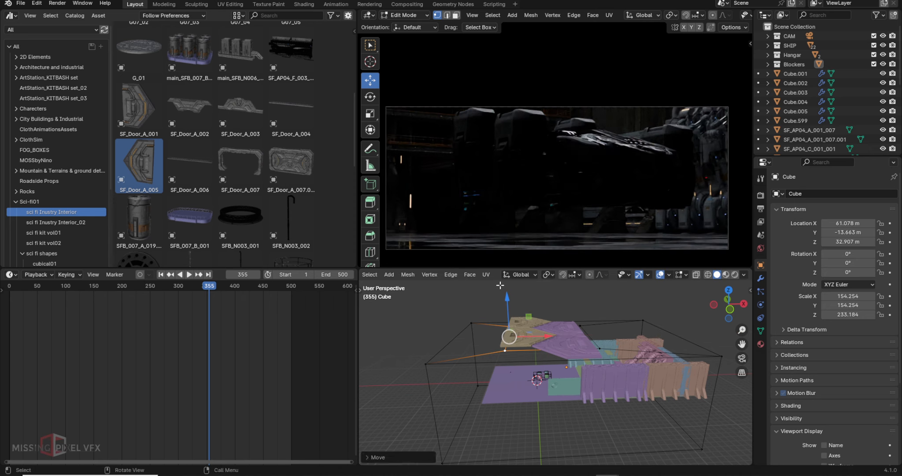
- Raise the Cube's top vertices along Z and shift two inner vertices left along X
drag(498, 290, 616, 358)
drag(416, 315, 732, 381)
middle_drag(687, 374, 685, 359)
drag(417, 321, 734, 350)
drag(560, 303, 562, 296)
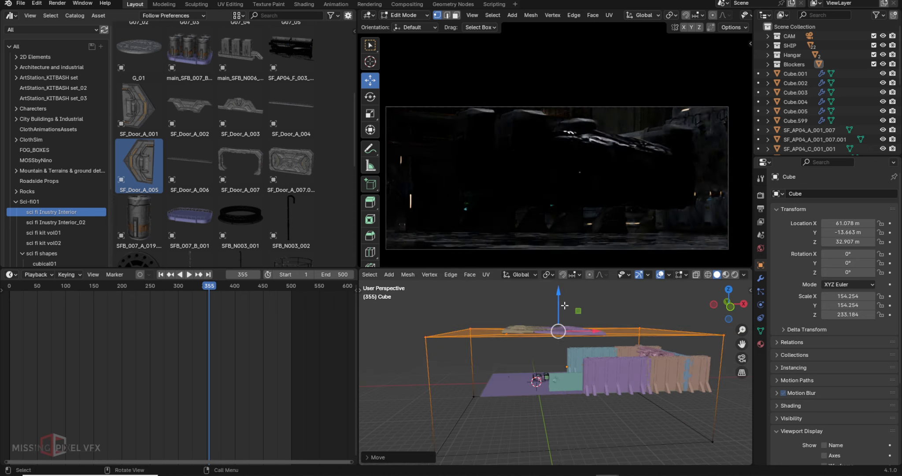
middle_drag(565, 305, 560, 332)
drag(577, 292, 613, 372)
drag(622, 330, 612, 330)
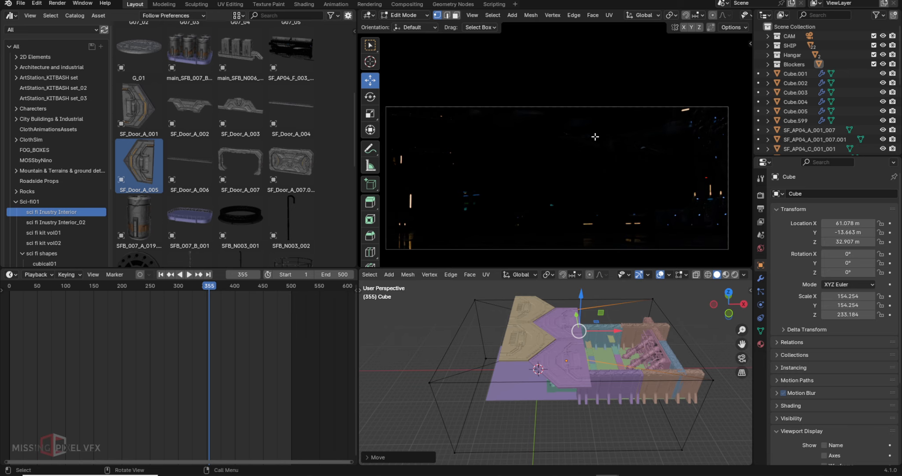
- Return to Object Mode and move the whole Cube to X -289.49 m
click(403, 15)
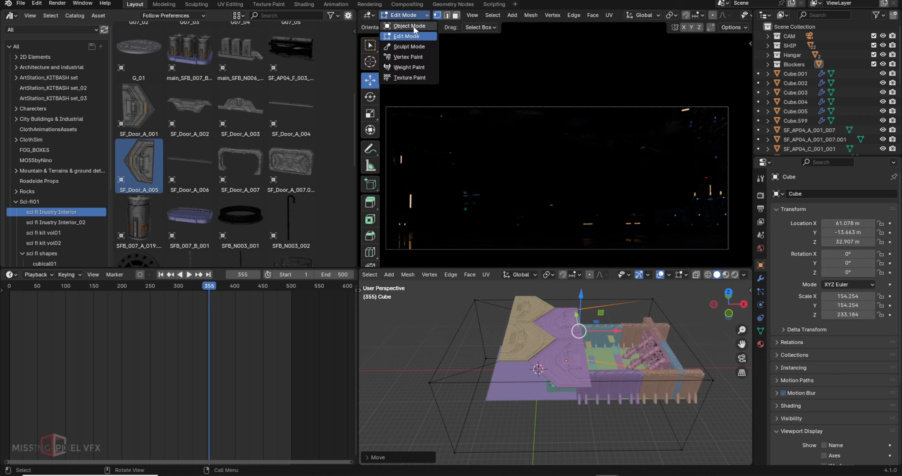
click(403, 26)
drag(600, 361, 433, 362)
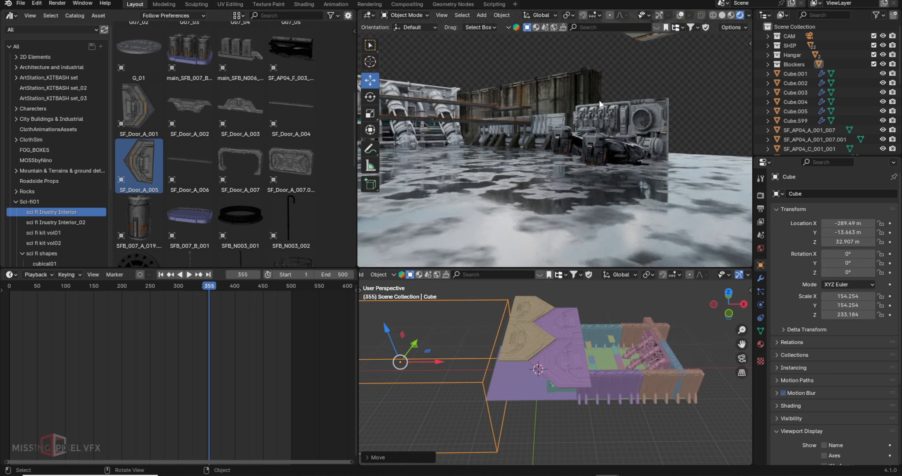
- Frame the ship's engine to view the robot-arm machinery, then return to camera view and select the Cube
click(491, 137)
key(KP_Decimal)
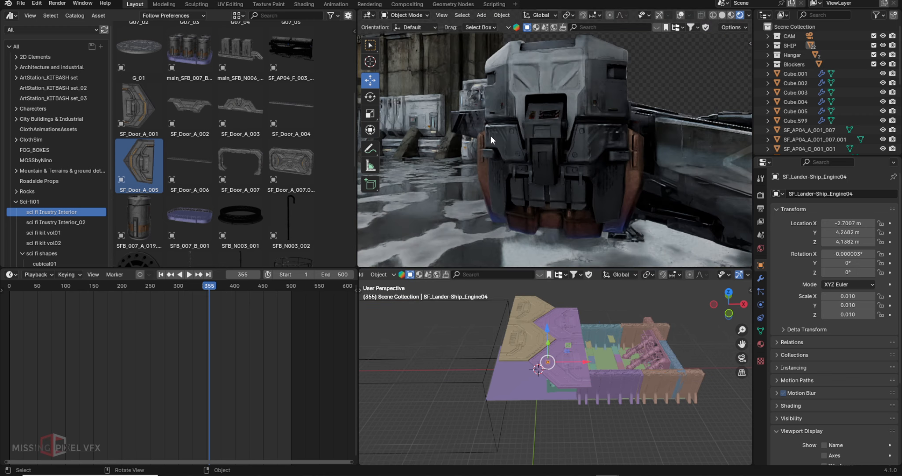
middle_drag(474, 149, 644, 203)
scroll(634, 196, up, 5)
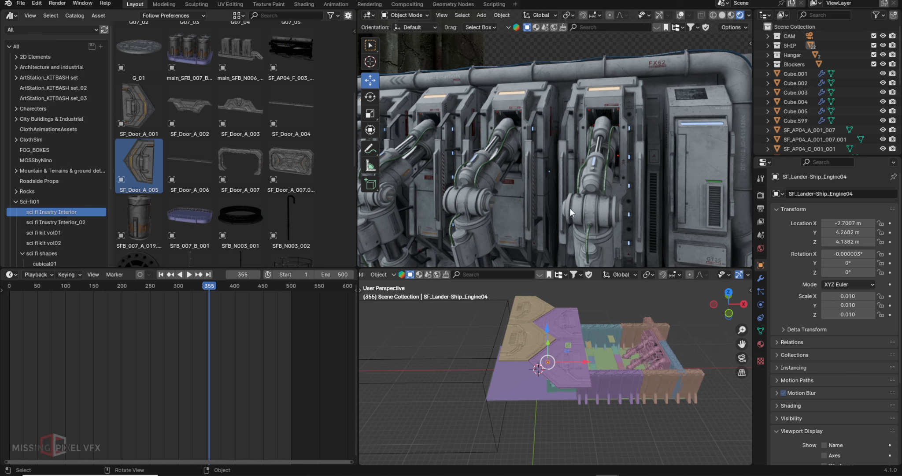
key(KP_0)
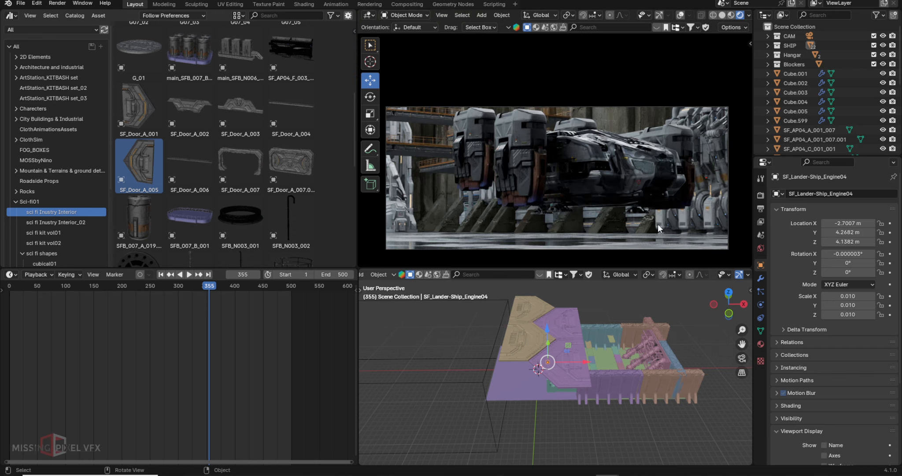
click(460, 383)
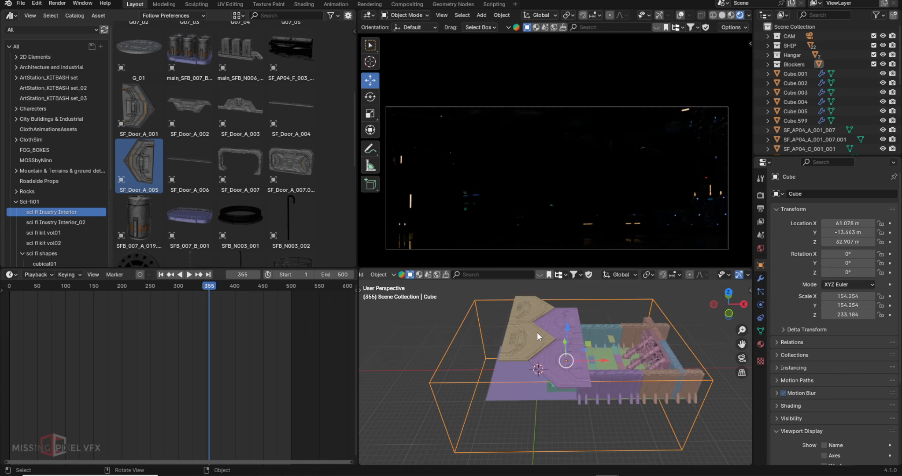
- Slide door copy SF_Door_A_005.001 along X, then undo the move
click(572, 326)
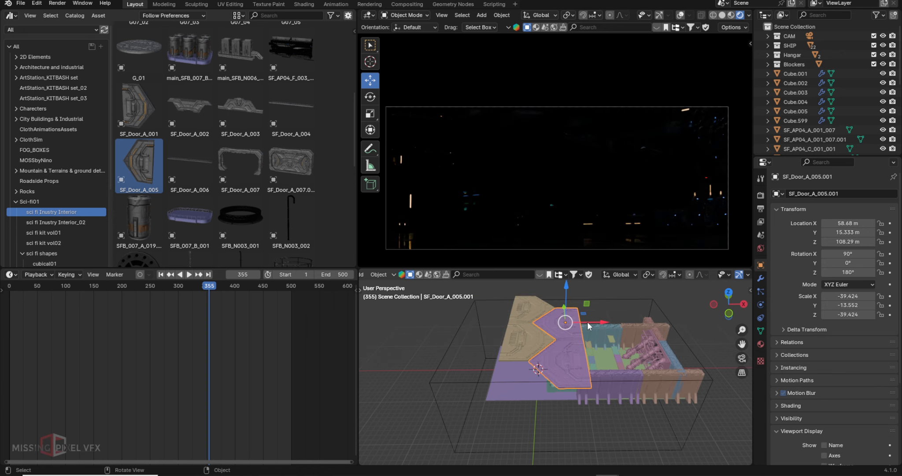
drag(587, 322, 674, 328)
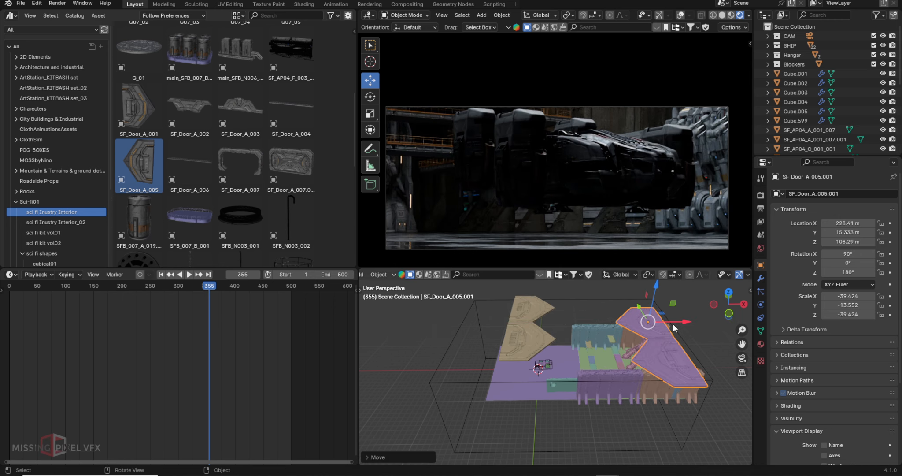
key(ctrl+z)
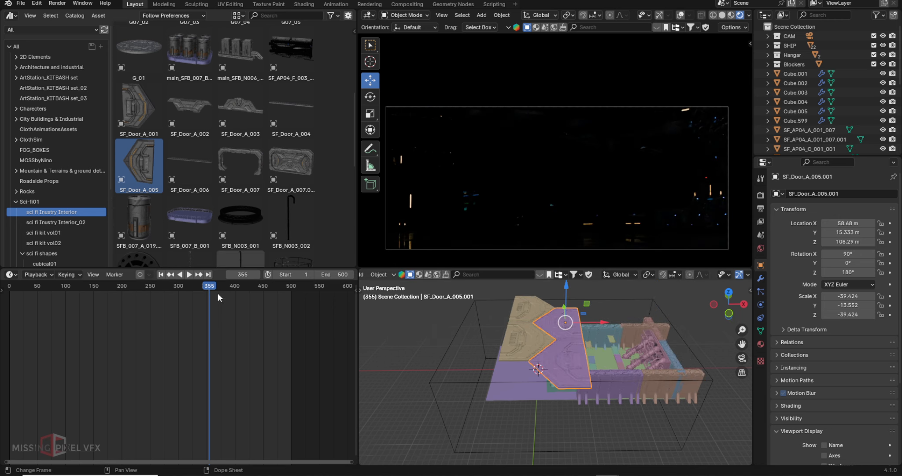
- Select the tan door, switch the preview to Solid shading, and scrub back to frame 107
click(525, 328)
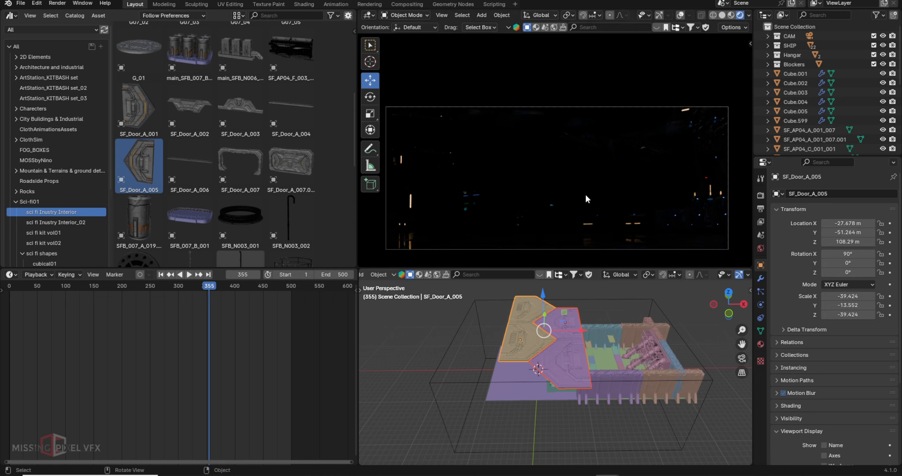
click(721, 16)
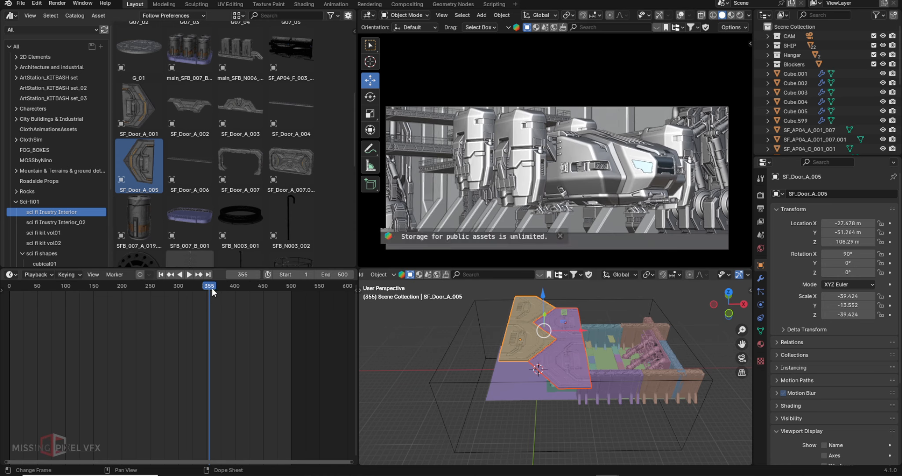
mouse_move(212, 288)
mouse_down()
mouse_move(58, 290)
mouse_move(82, 295)
mouse_move(69, 295)
mouse_up()
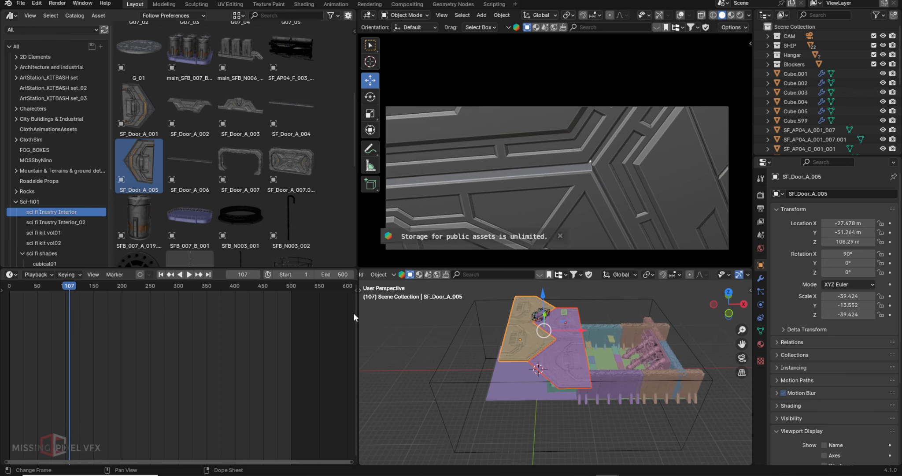
- Keyframe the Location of the purple and tan door panels at frames 100 and 1
click(560, 356)
scroll(534, 381, up, 5)
middle_drag(534, 385, 536, 359)
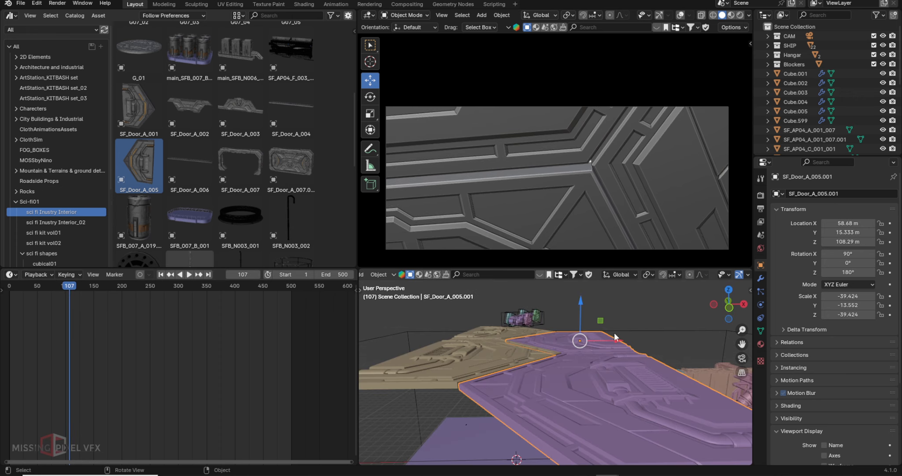
middle_drag(521, 316, 551, 321)
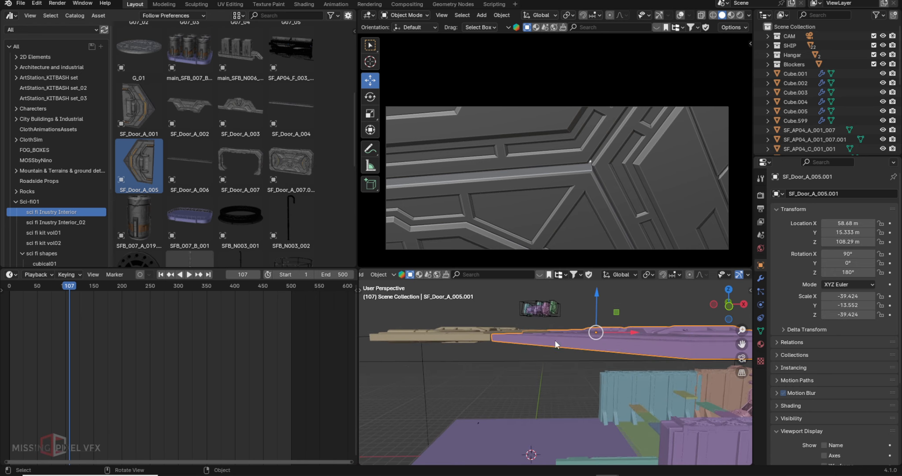
drag(71, 288, 66, 288)
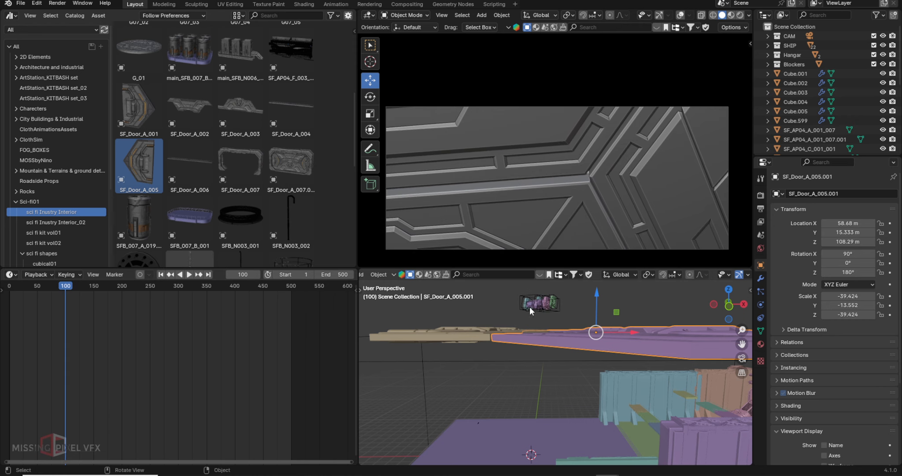
middle_drag(529, 307, 532, 319)
mouse_move(889, 242)
mouse_down()
mouse_move(889, 223)
mouse_move(890, 242)
mouse_move(889, 232)
mouse_up()
click(475, 332)
click(161, 274)
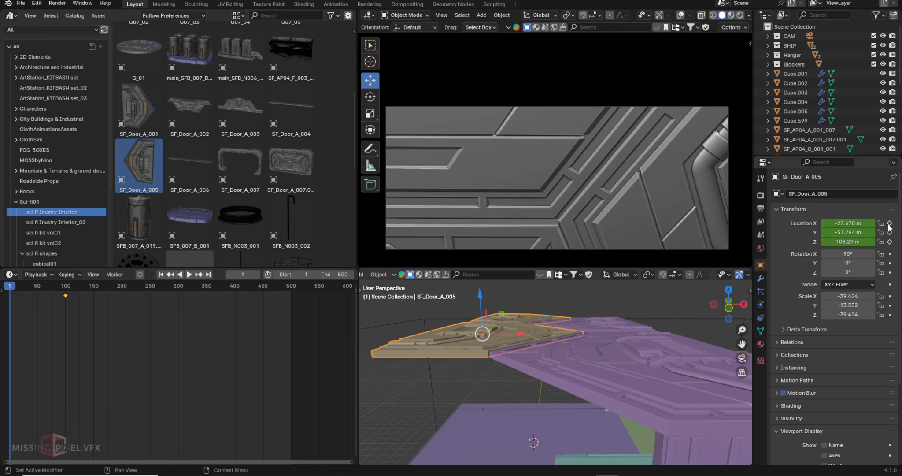
click(889, 242)
- At frame 100, slide the purple and tan panels apart along X and key the tan panel
click(598, 379)
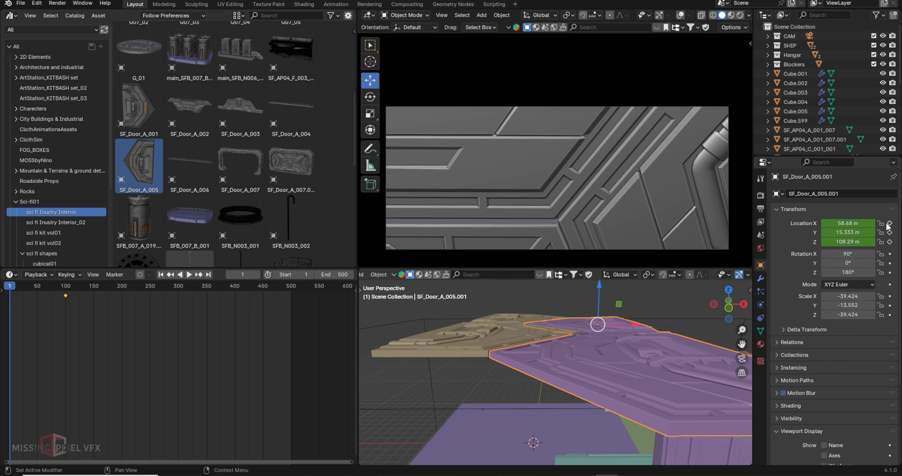
click(209, 273)
key(Down)
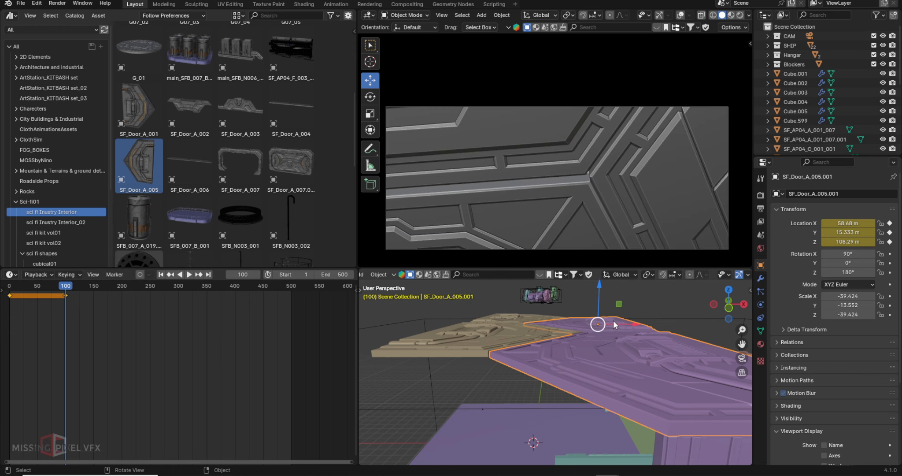
drag(613, 324, 452, 327)
click(525, 337)
key(g)
key(x)
key(i)
- Key the purple panel, move it further along X, and key its new location
click(686, 345)
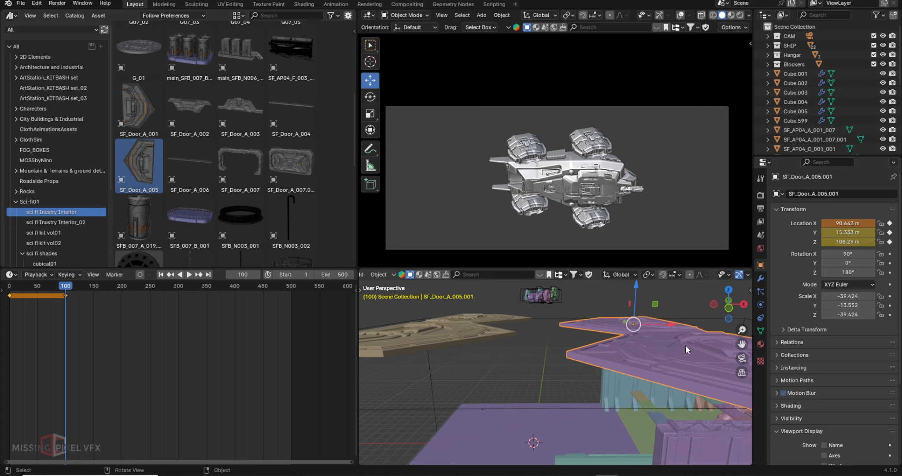
key(i)
key(g)
key(x)
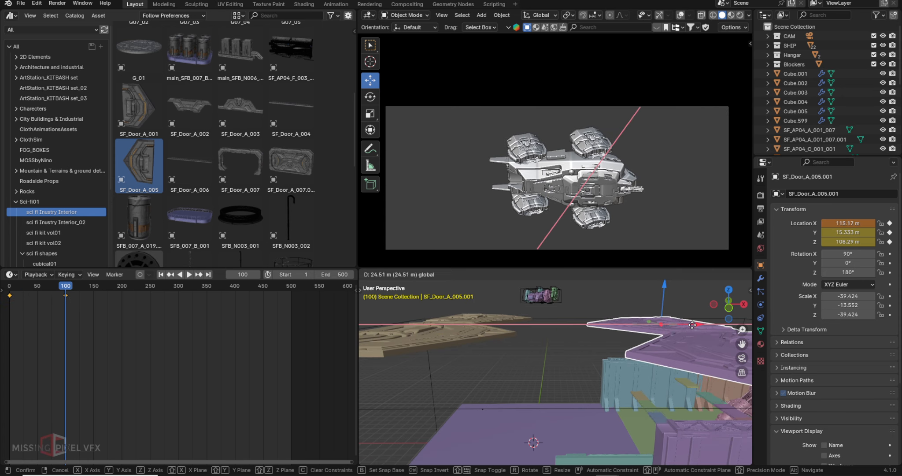
click(695, 324)
key(i)
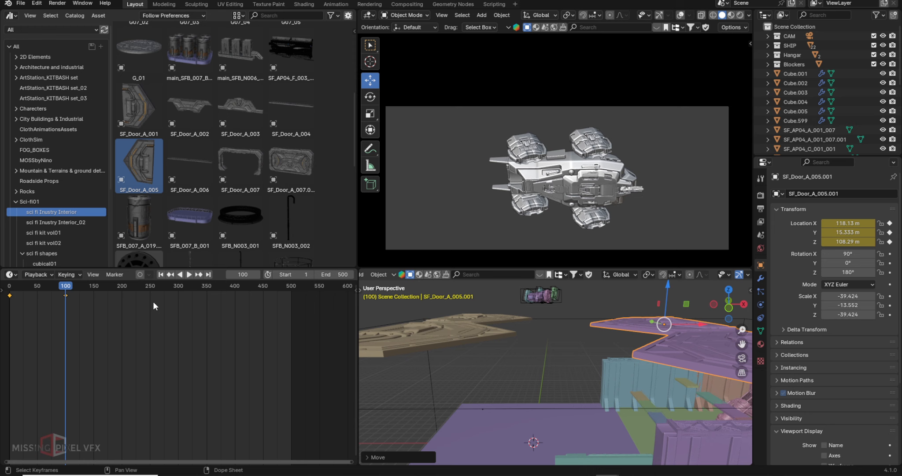
- Play the door-opening animation from frame 1 with viewport Color set to Object
click(162, 274)
click(189, 274)
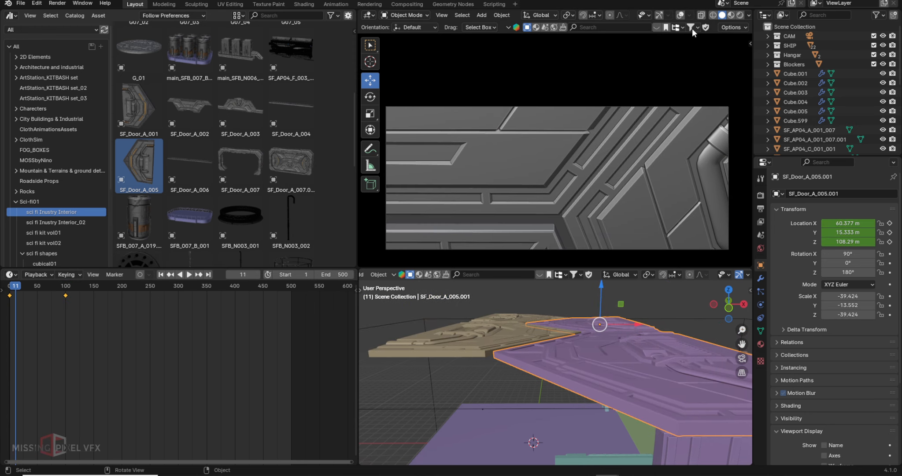
click(748, 16)
click(739, 158)
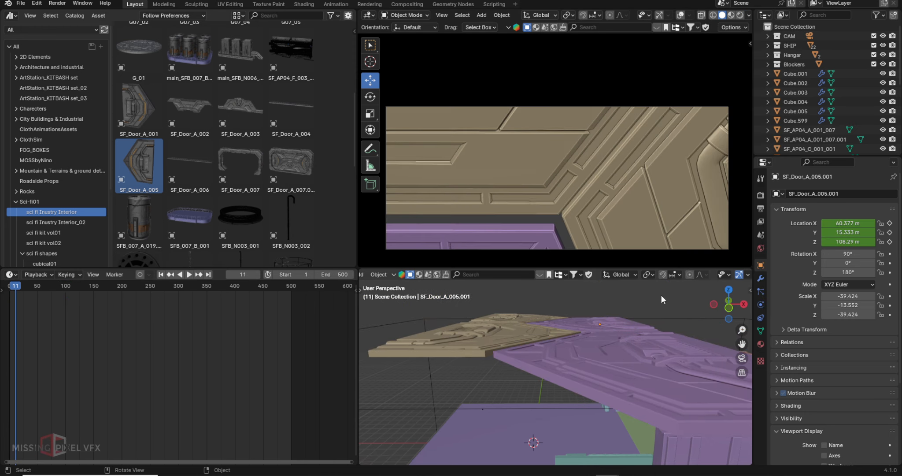
click(186, 274)
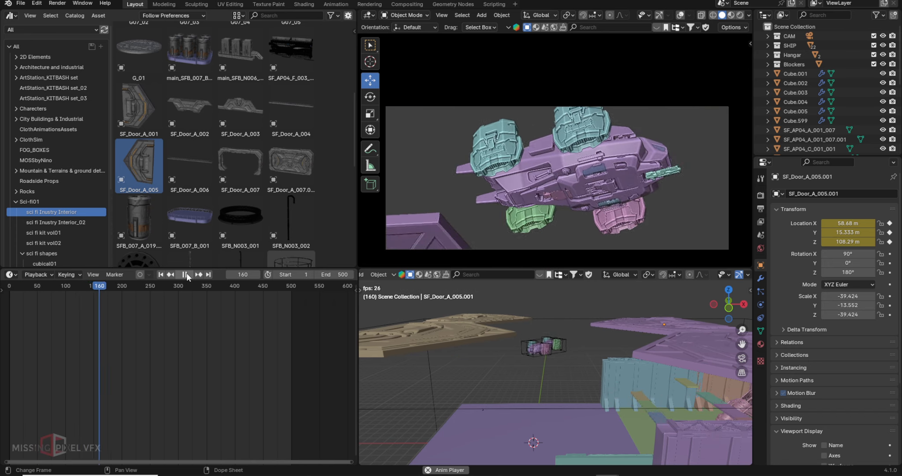
- Stop playback, switch the camera view to Rendered shading, and scrub to about frame 356
click(185, 274)
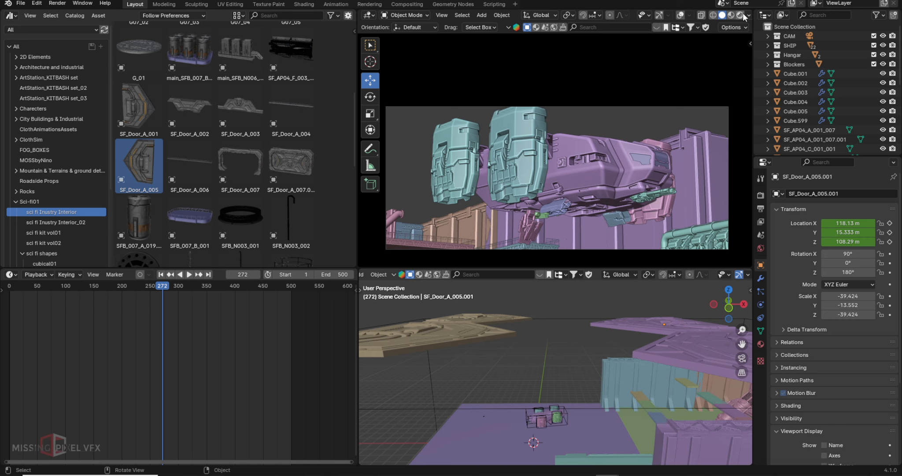
key(z)
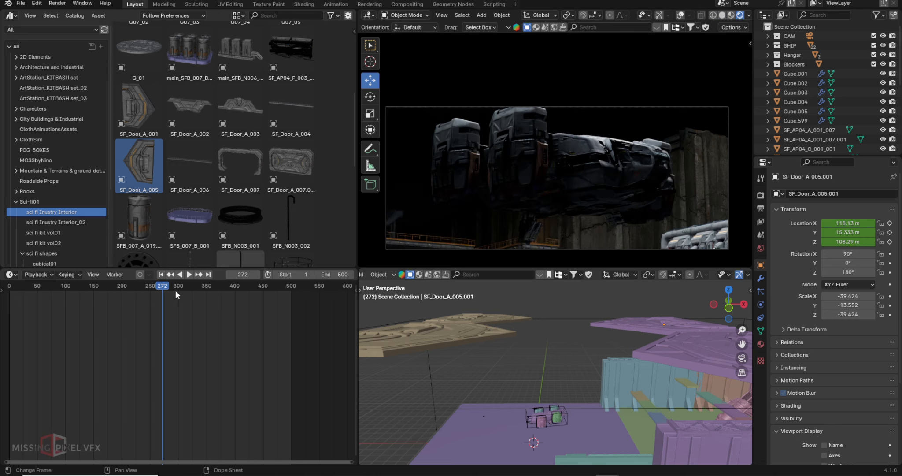
drag(170, 288, 233, 271)
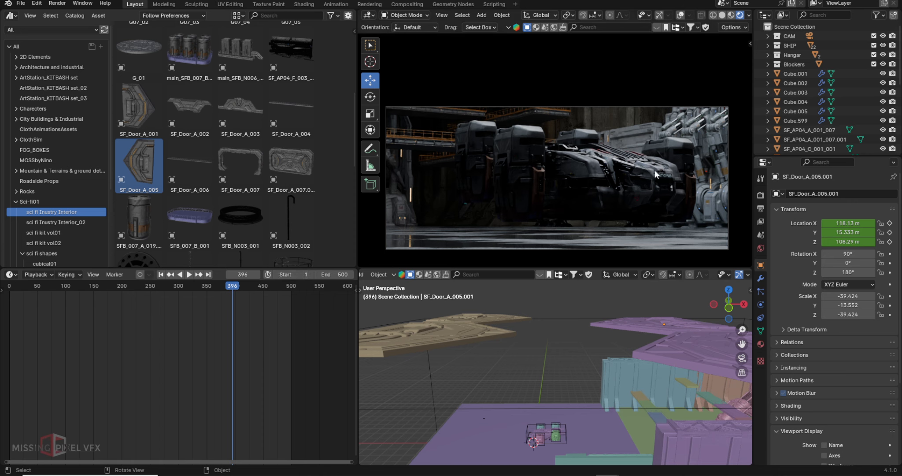
- Add a new mesh cube to the hangar scene
scroll(796, 73, down, 5)
key(shift+a)
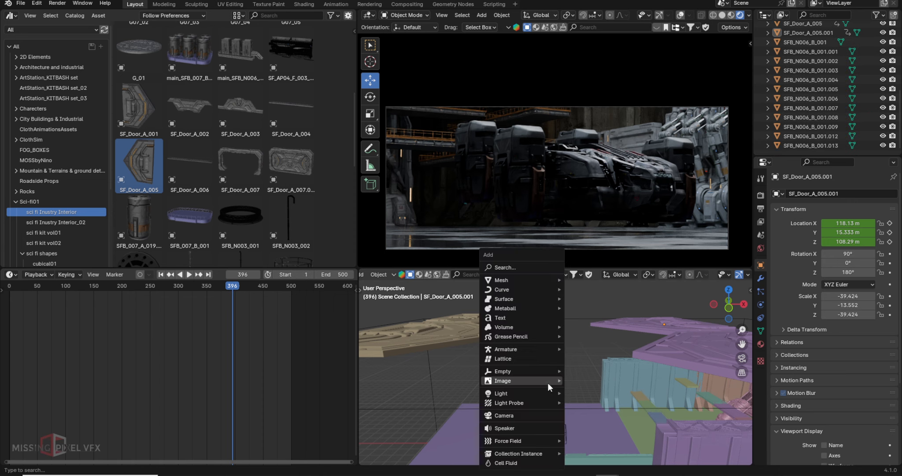
mouse_move(546, 281)
click(591, 289)
- Scale the cube up uniformly, first to 32.877 and then to 183.244
key(s)
click(292, 340)
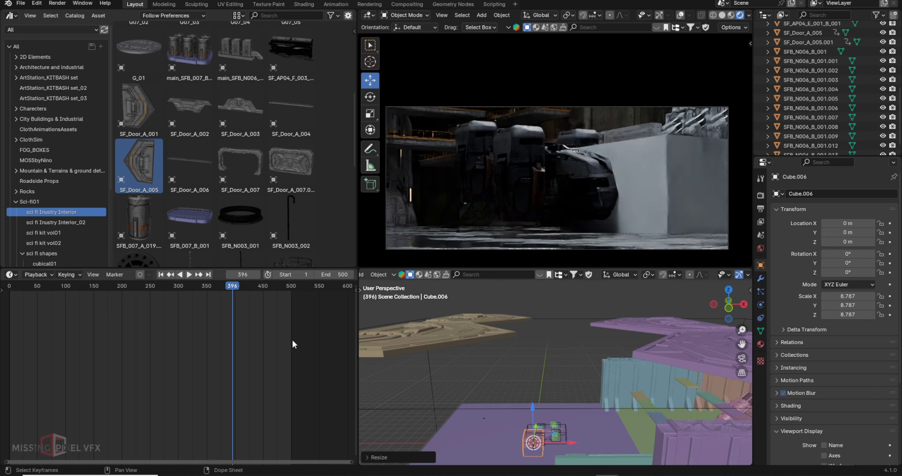
scroll(563, 364, down, 3)
shift+middle_drag(546, 361, 561, 375)
key(s)
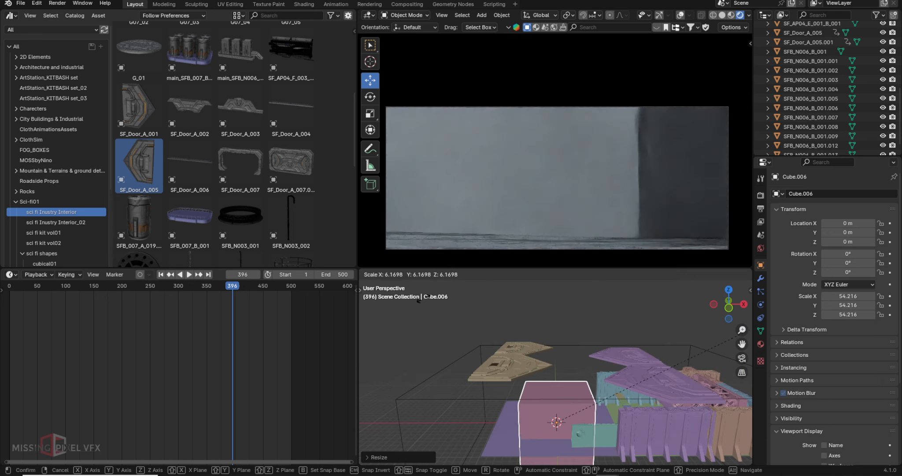
click(551, 365)
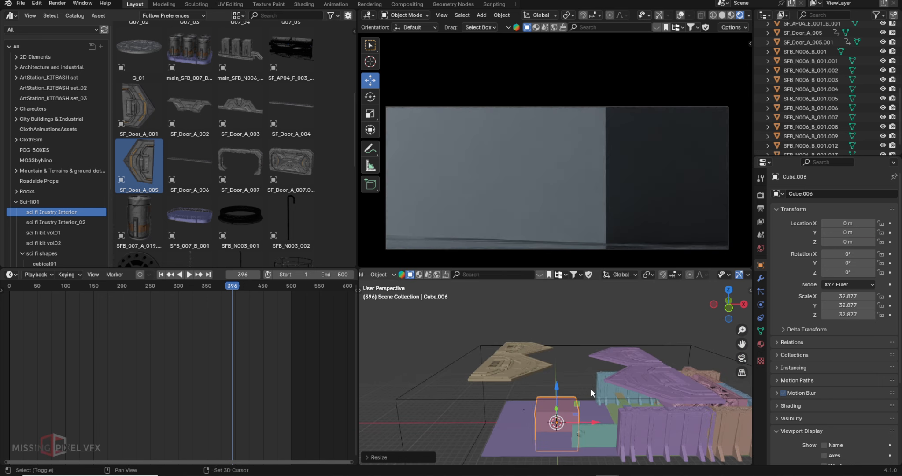
shift+middle_drag(590, 388, 637, 345)
key(s)
click(533, 350)
- Stretch the cube to 372.945 along X and shift it along X
key(s)
key(x)
click(551, 386)
key(g)
key(x)
click(578, 371)
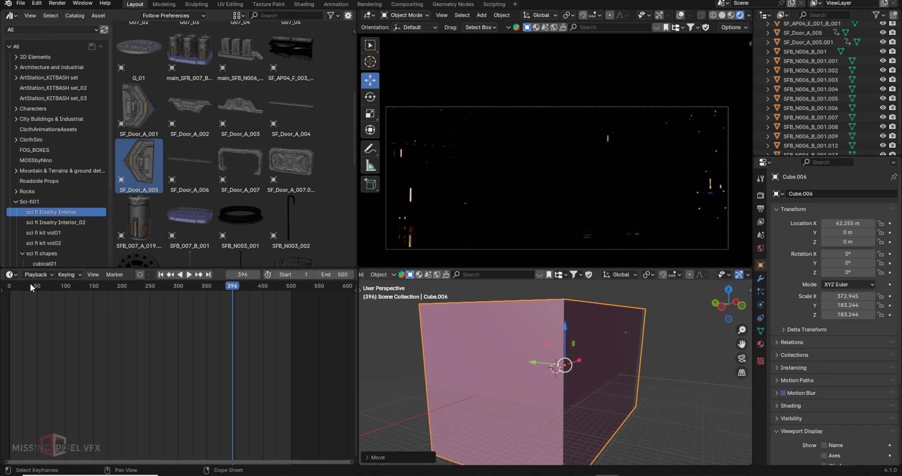
- At frame 500, move the cube in the Y–Z plane so it encloses the hangar
click(208, 274)
key(g)
key(shift+x)
click(665, 331)
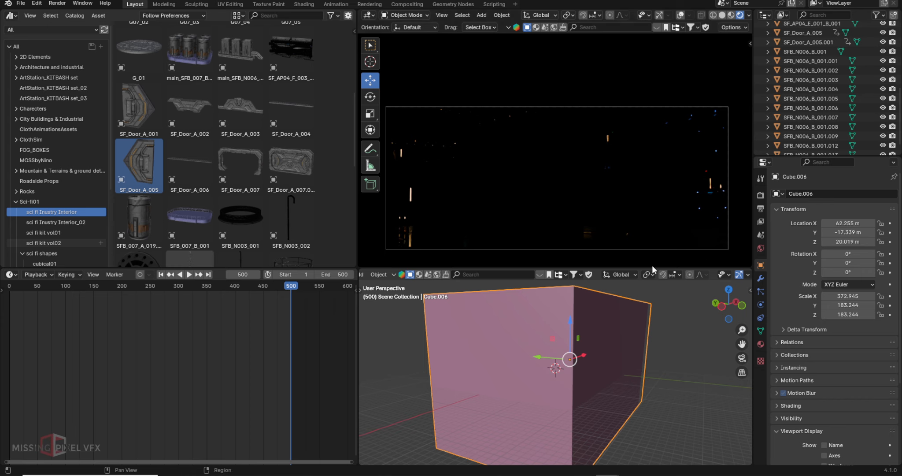
middle_drag(627, 310, 637, 327)
click(11, 17)
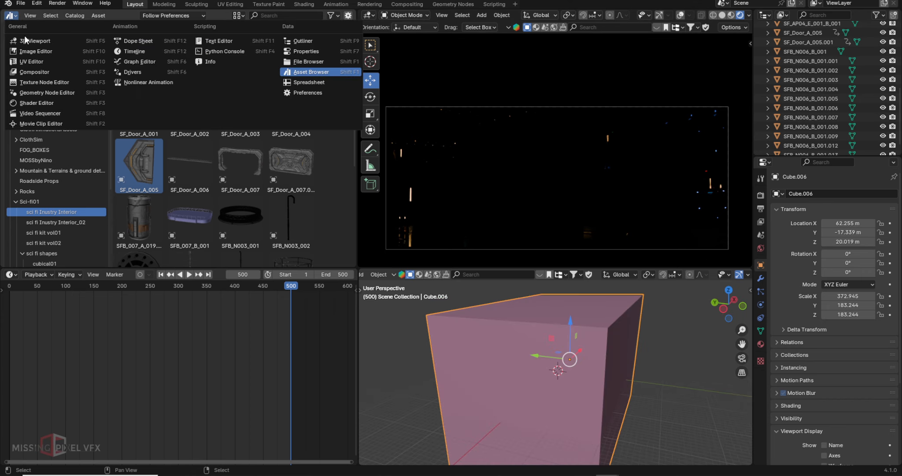
- In the Shader Editor, replace the cube's Principled BSDF with a Principled Volume node
click(40, 103)
click(143, 99)
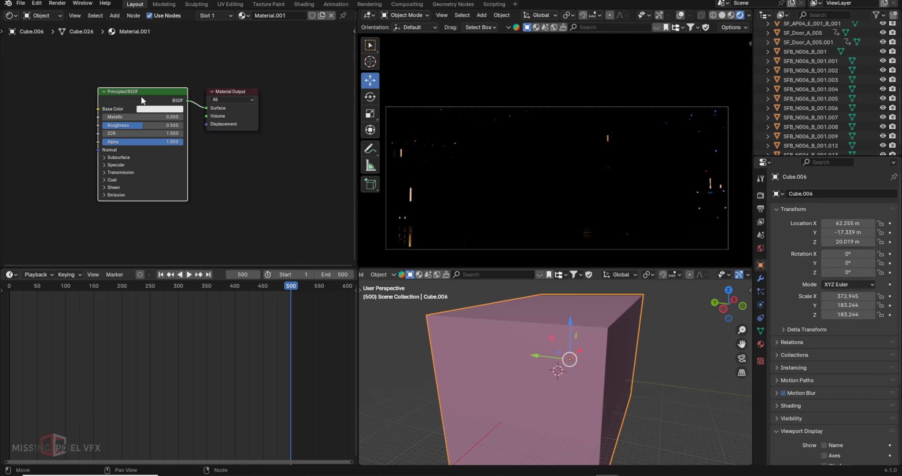
key(x)
key(shift+a)
click(135, 101)
text(ptr)
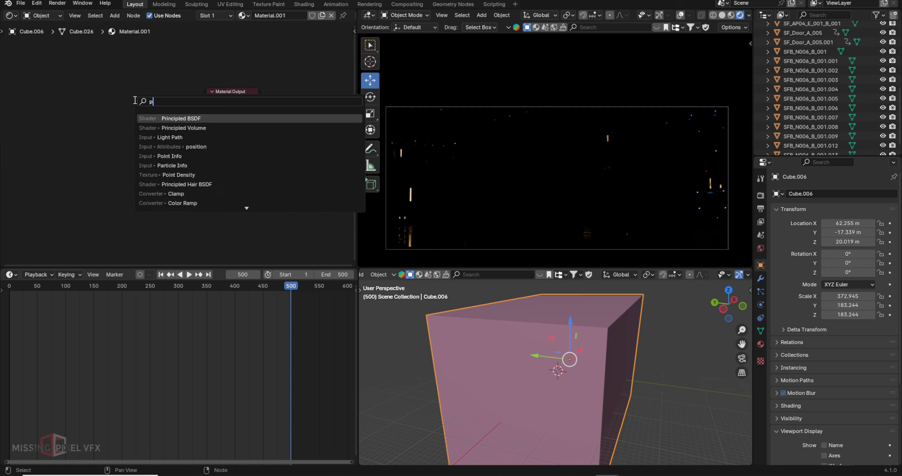
key(BackSpace)
key(BackSpace)
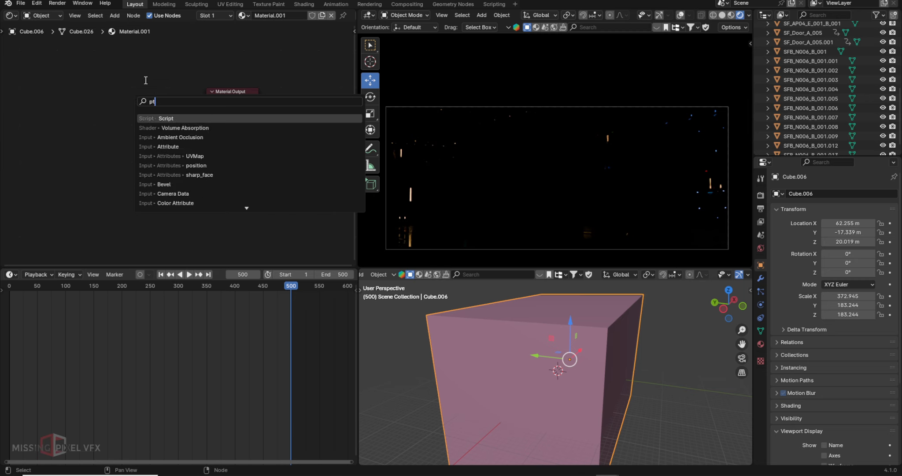
text(r)
key(Down)
key(Down)
key(Up)
key(Return)
click(73, 97)
- Link the volume to the material output with density 0.01 and anisotropy 0.85
drag(161, 109, 206, 116)
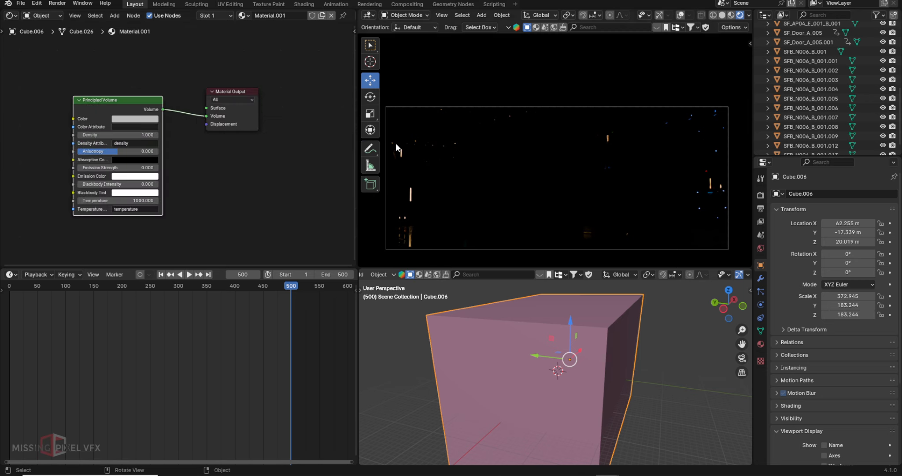
click(132, 135)
text(0.0)
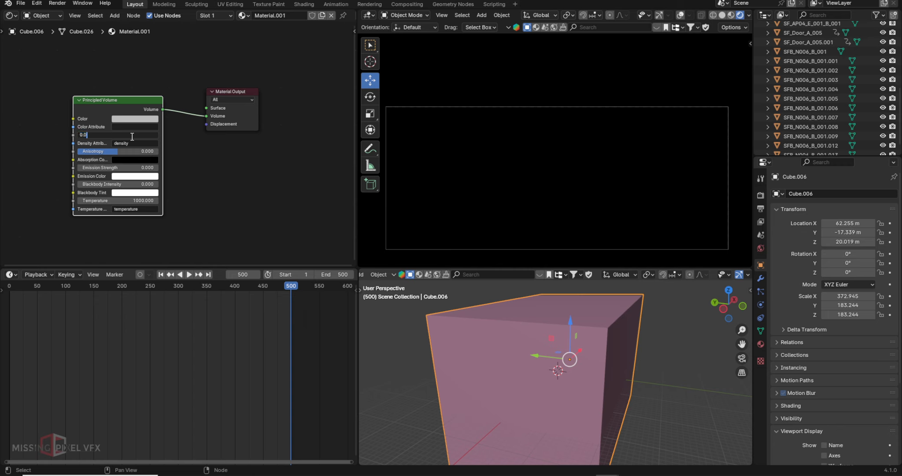
text(1)
key(Return)
drag(132, 151, 147, 151)
click(148, 151)
text(.8)
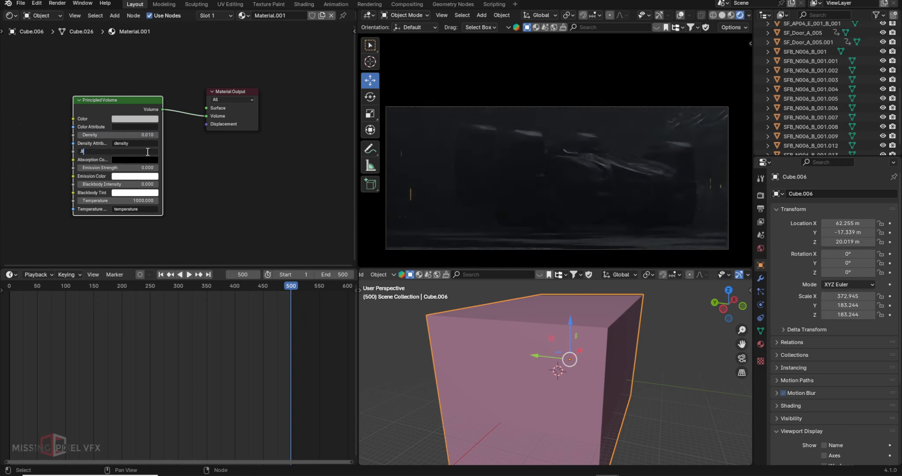
text(5)
key(Return)
- Lower the fog density to 0.005
click(95, 134)
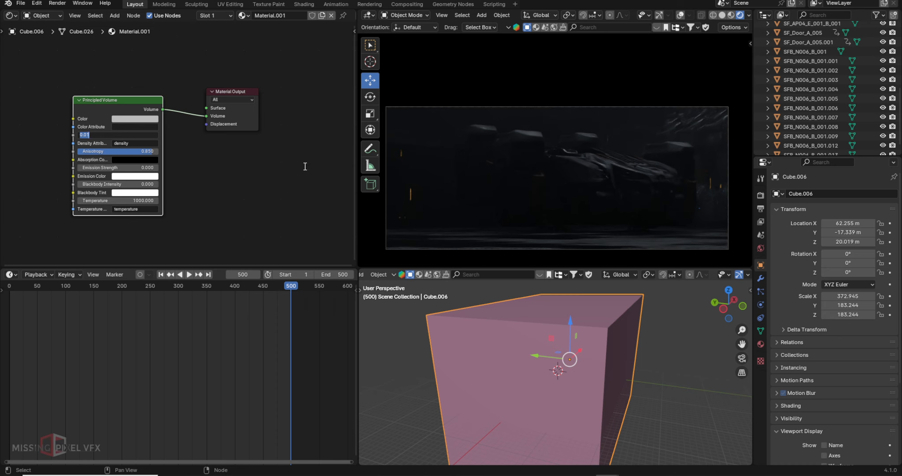
scroll(305, 166, up, 2)
text(0.005)
key(Return)
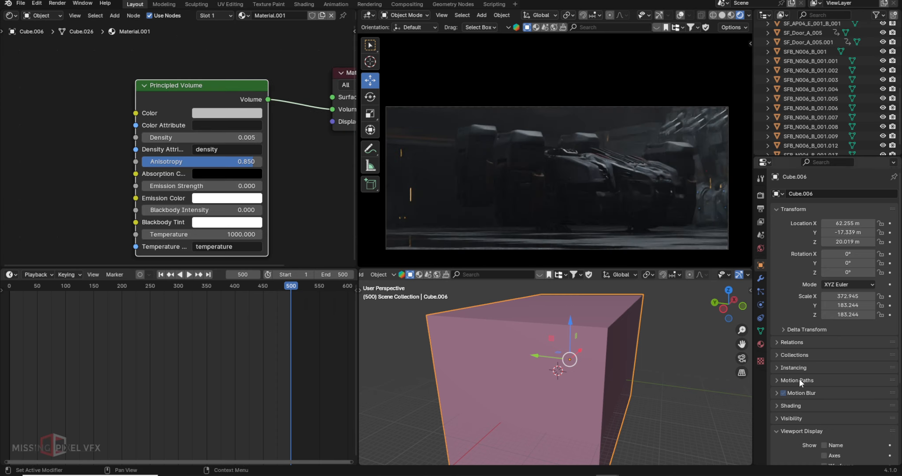
scroll(830, 414, down, 5)
click(840, 421)
- Display the fog cube as Bounds, then delete it and play the hangar animation
click(850, 403)
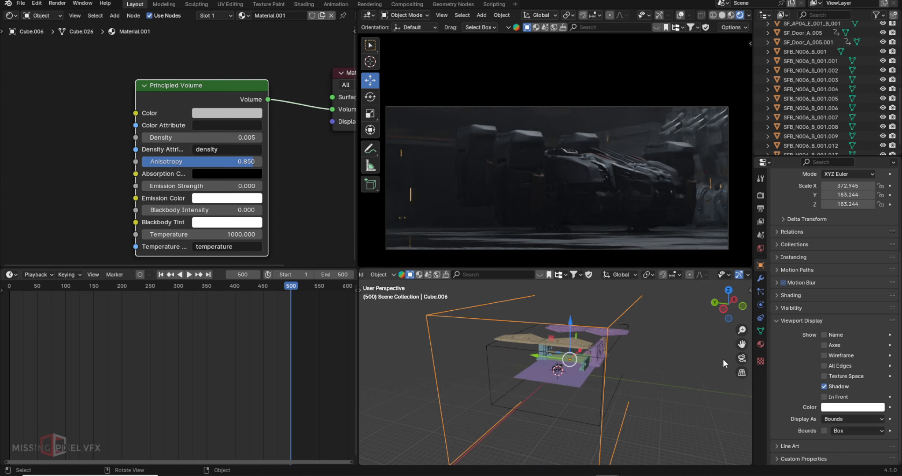
drag(284, 286, 132, 298)
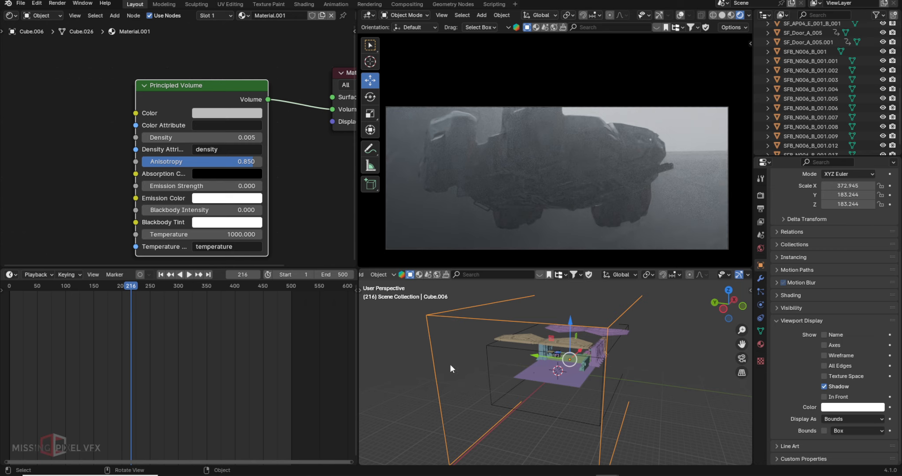
key(Delete)
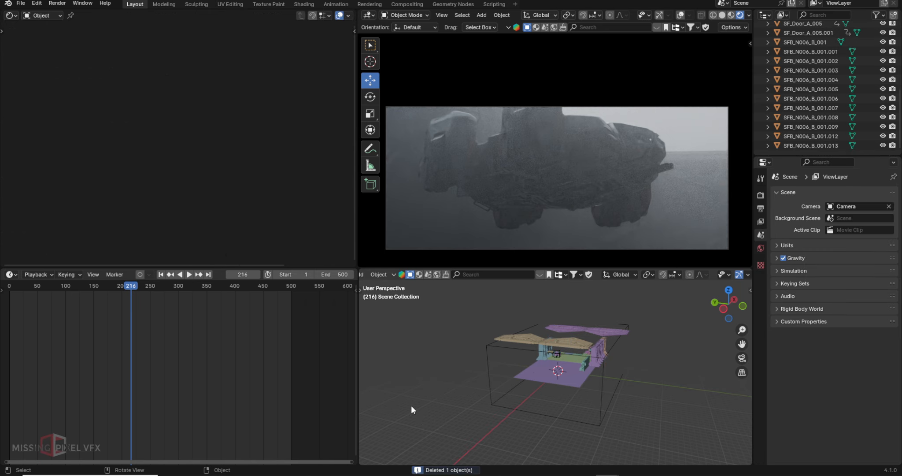
drag(129, 295, 197, 293)
key(space)
key(space)
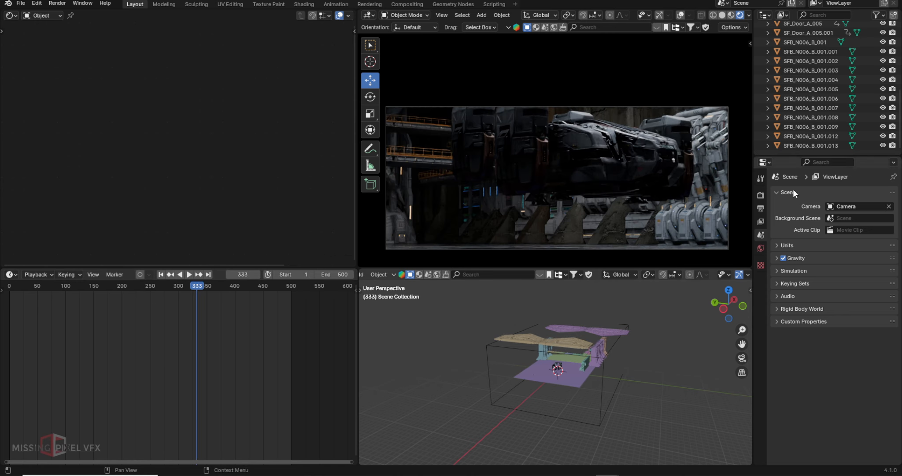
scroll(820, 77, up, 10)
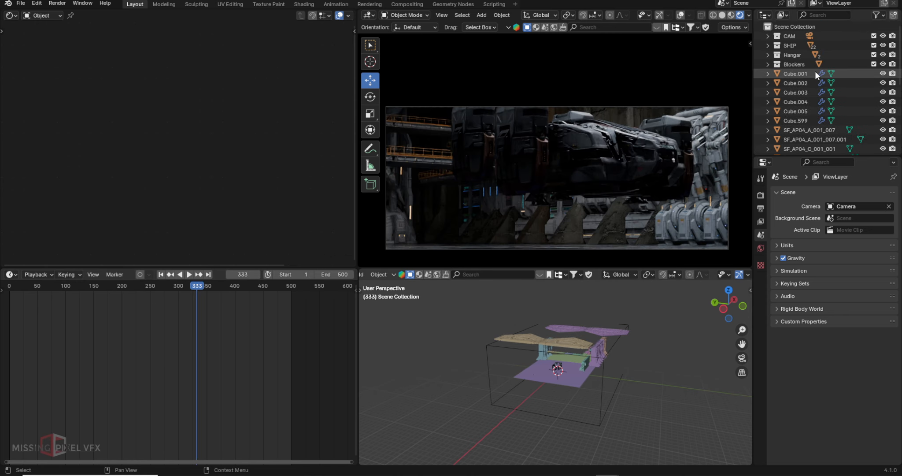
- Select the scene camera in the CAM collection and try 50 mm, then 80 mm focal length
click(767, 36)
click(836, 45)
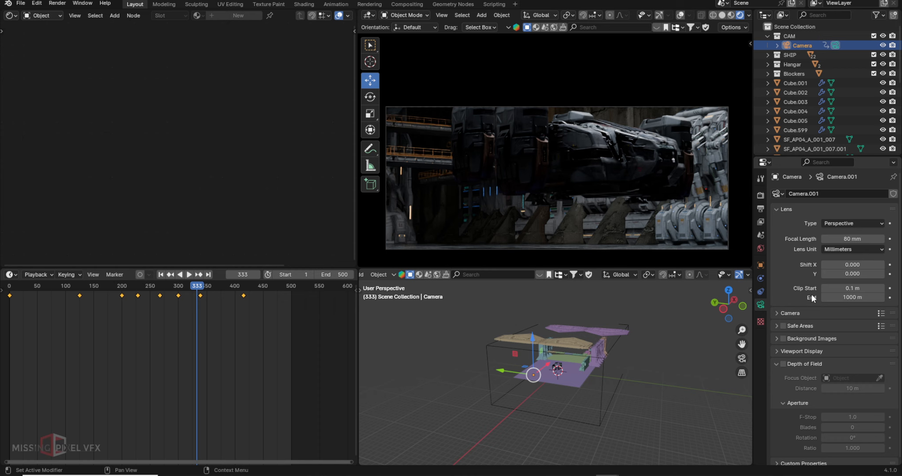
click(861, 239)
text(50)
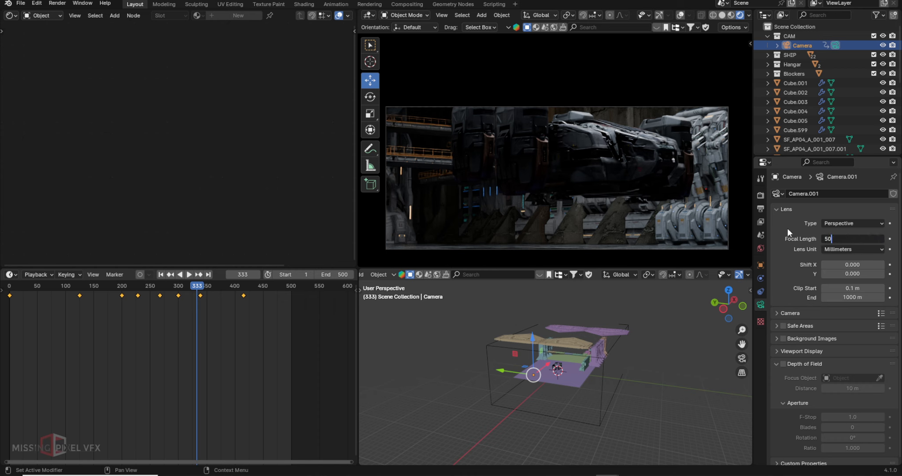
key(Return)
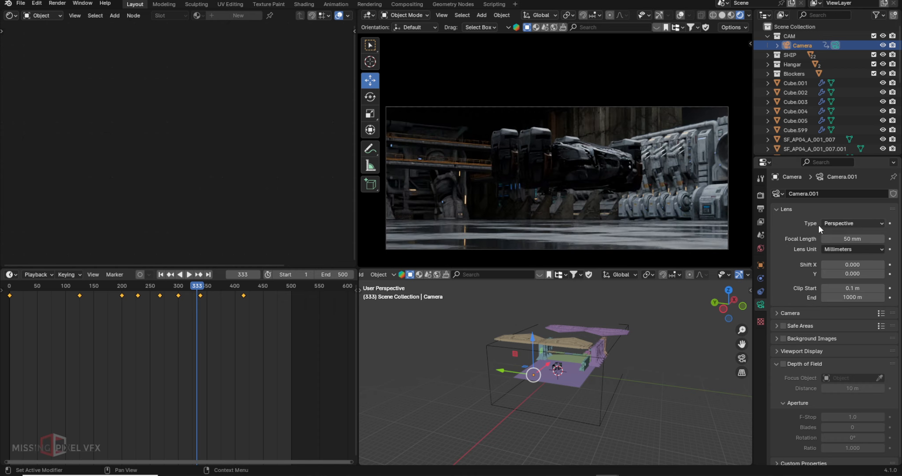
click(853, 235)
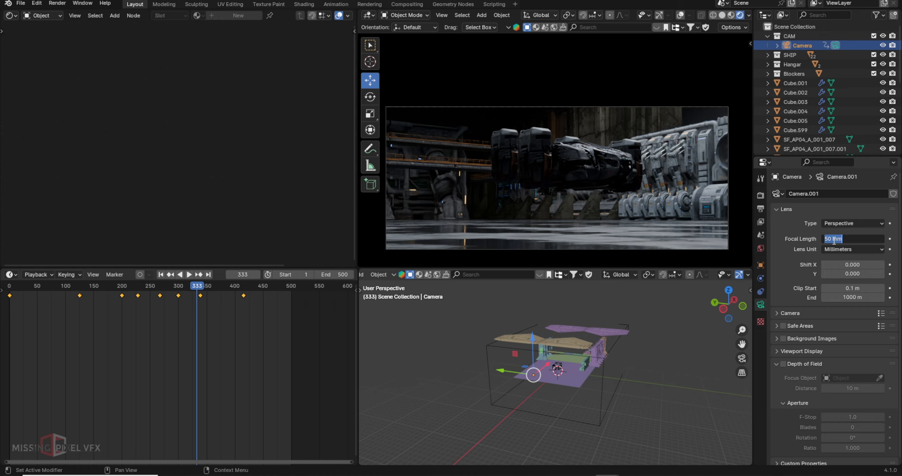
text(80)
key(Return)
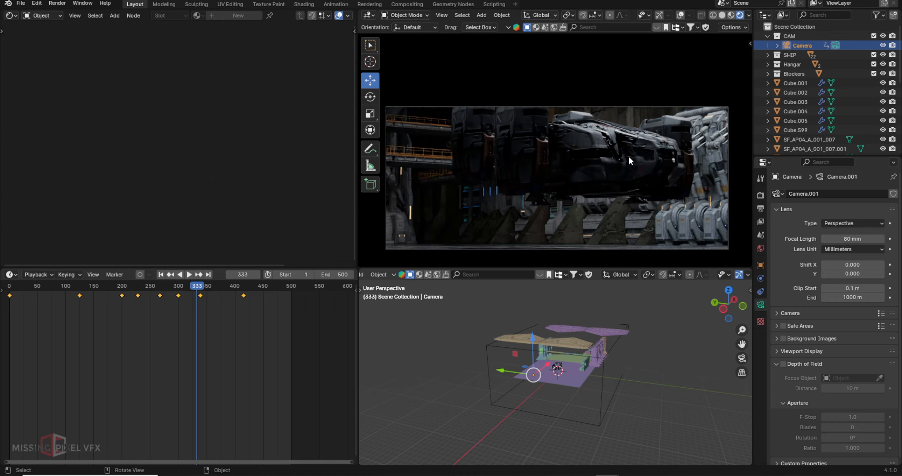
- Try a wide 24 mm focal length, then return to 80 mm
click(861, 241)
text(2)
key(Return)
click(844, 238)
text(24)
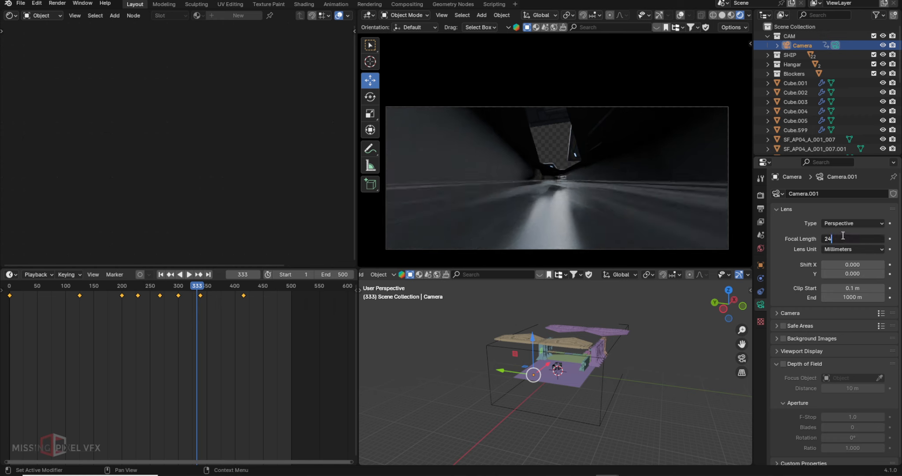
key(Return)
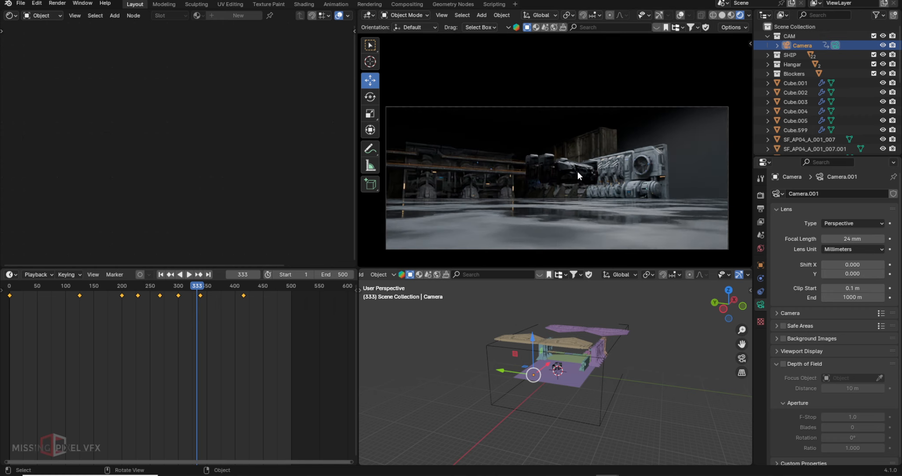
click(866, 239)
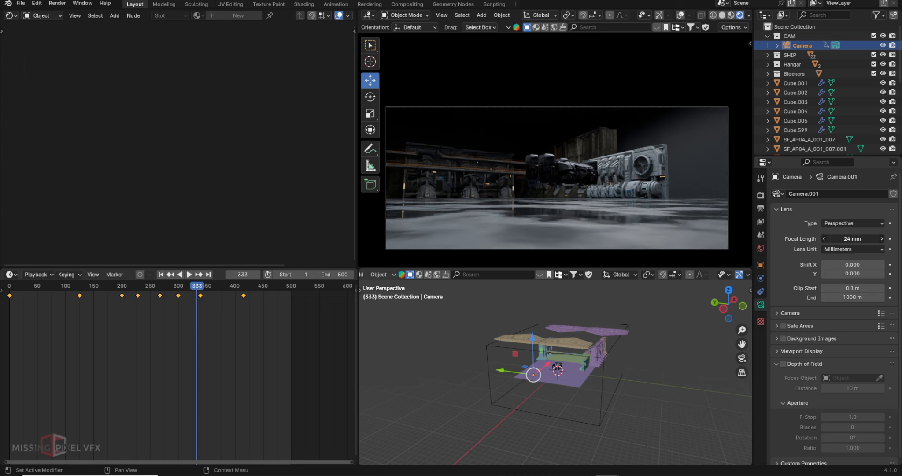
text(80)
key(Return)
- Compare a 120 mm telephoto focal length, then settle back on 80 mm
click(866, 239)
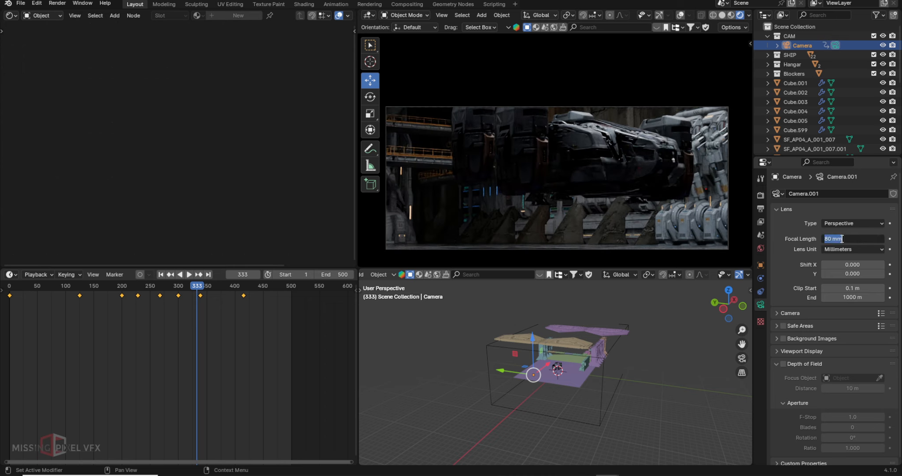
text(120)
key(Return)
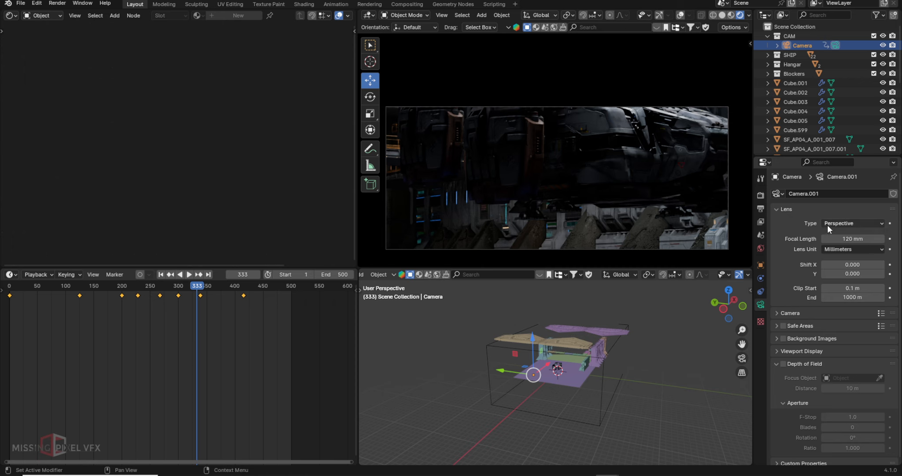
click(854, 238)
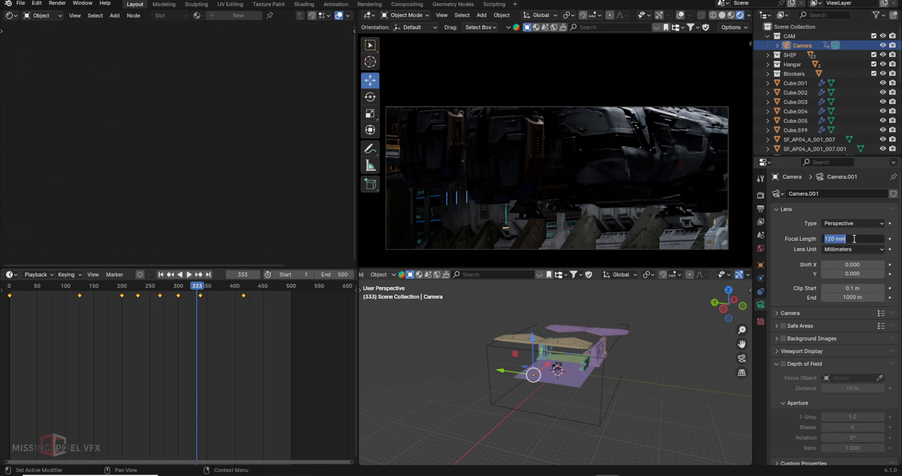
text(80)
key(Return)
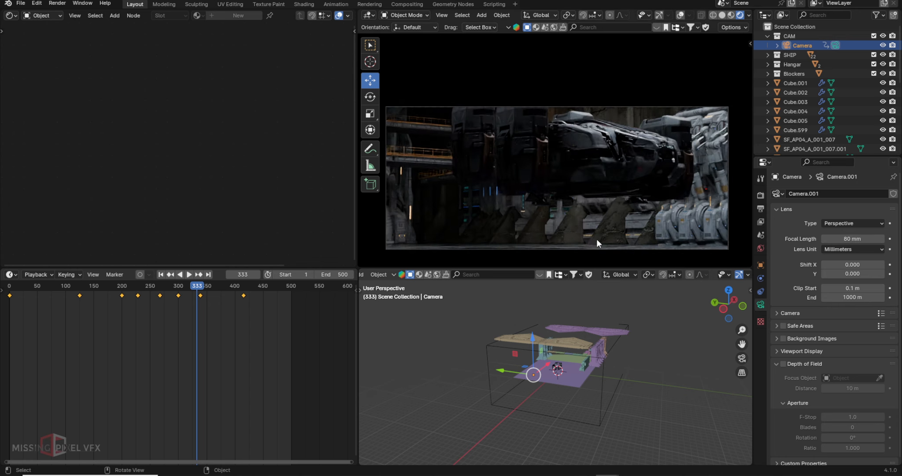
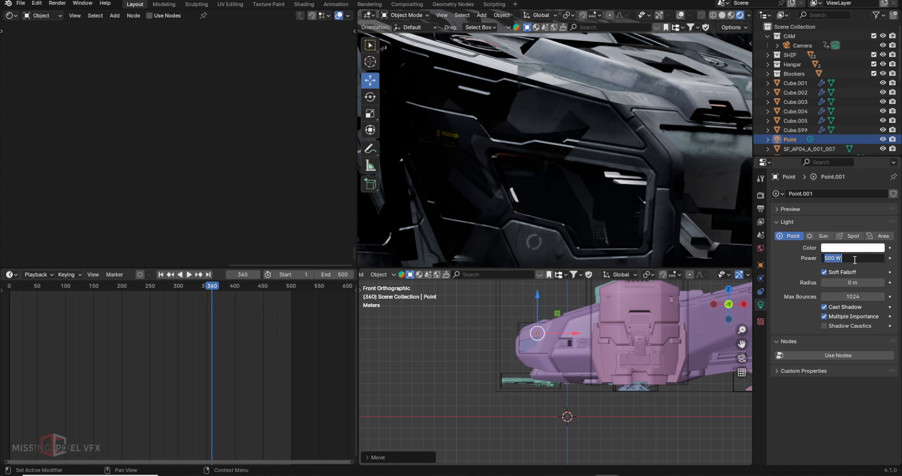
- Set the point light to 1000 W and move it to a new spot from the top view
text(1000)
key(Return)
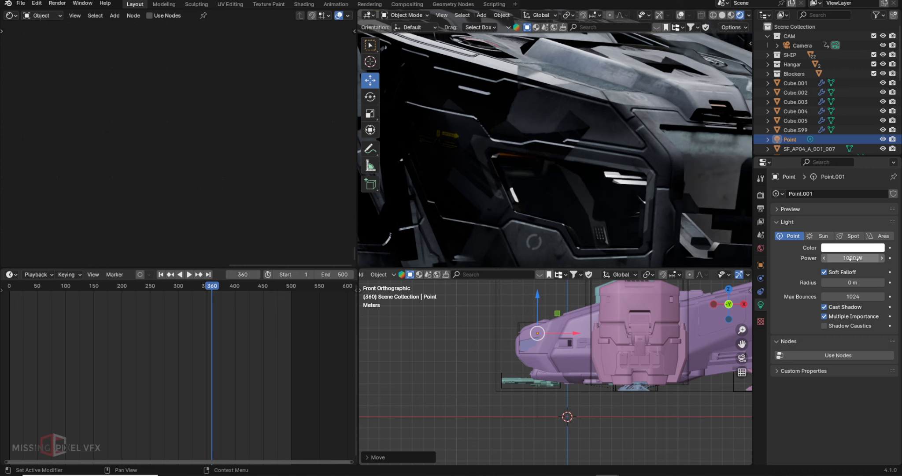
key(g)
key(KP_7)
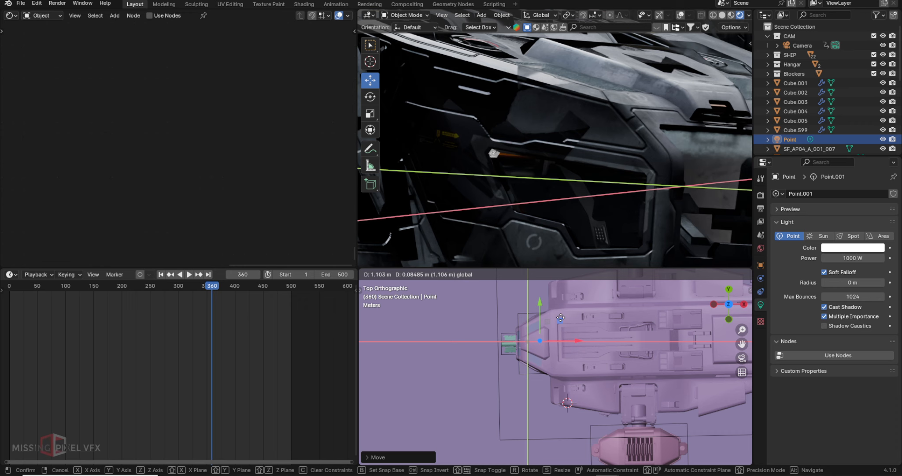
click(560, 317)
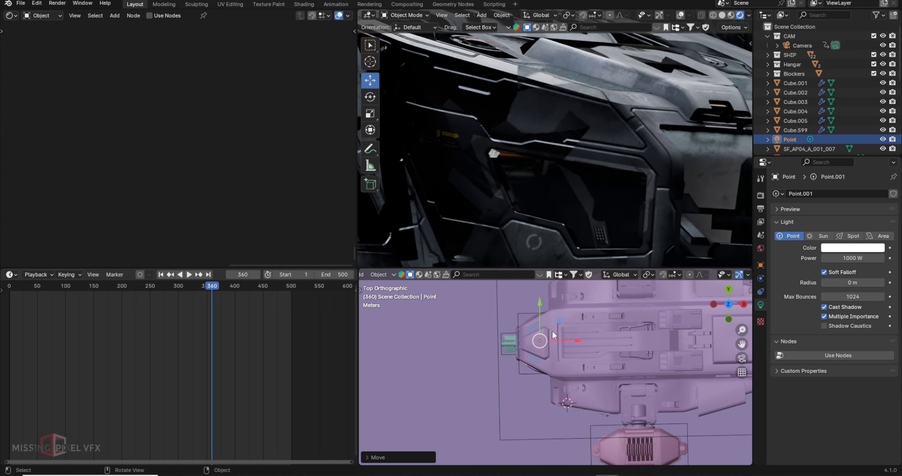
- Shift the point light slightly and give it a 1 m radius
key(g)
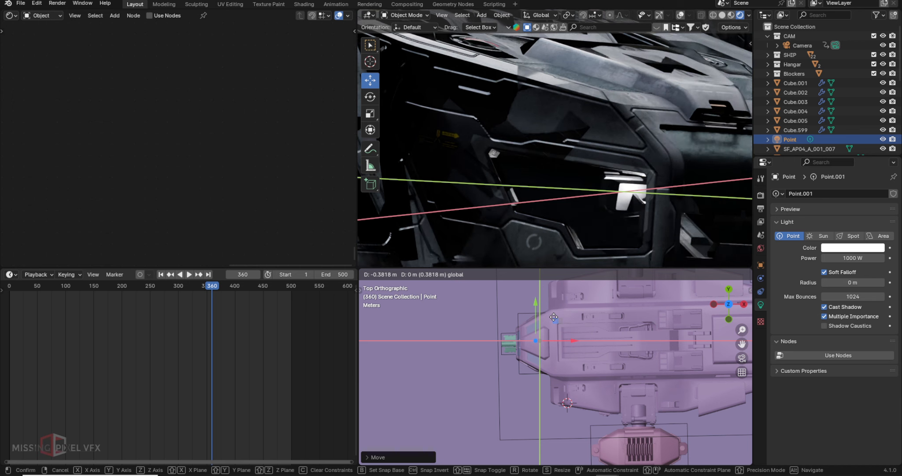
click(553, 318)
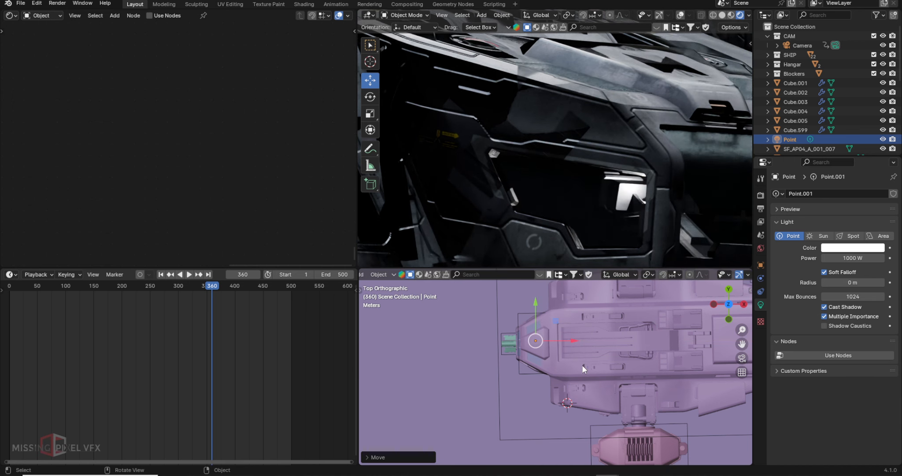
click(849, 283)
text(1)
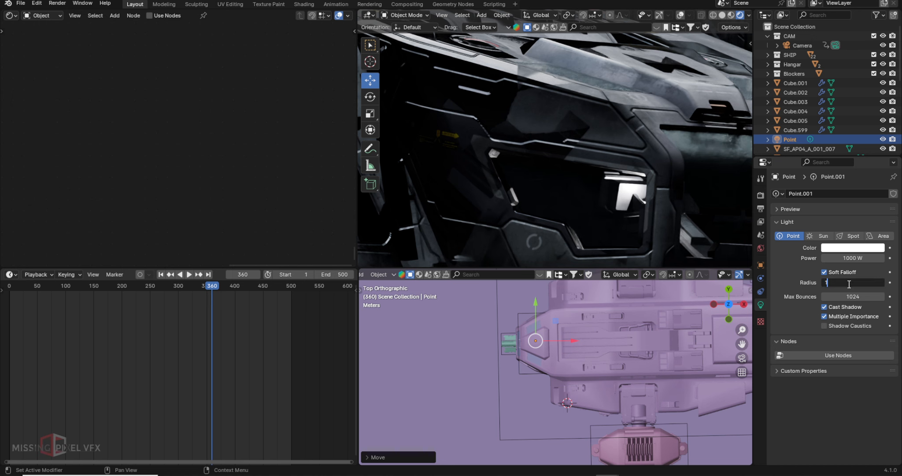
key(Return)
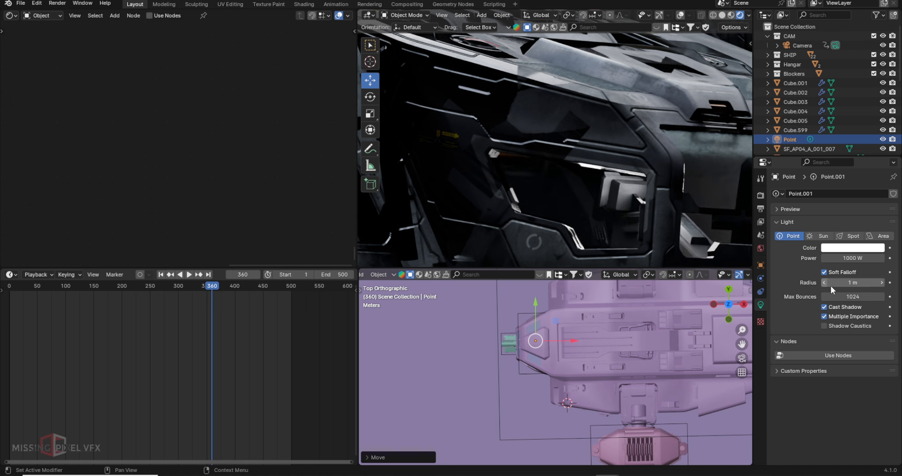
- Slide the light along X beside the ship, then view through the scene camera
key(g)
key(x)
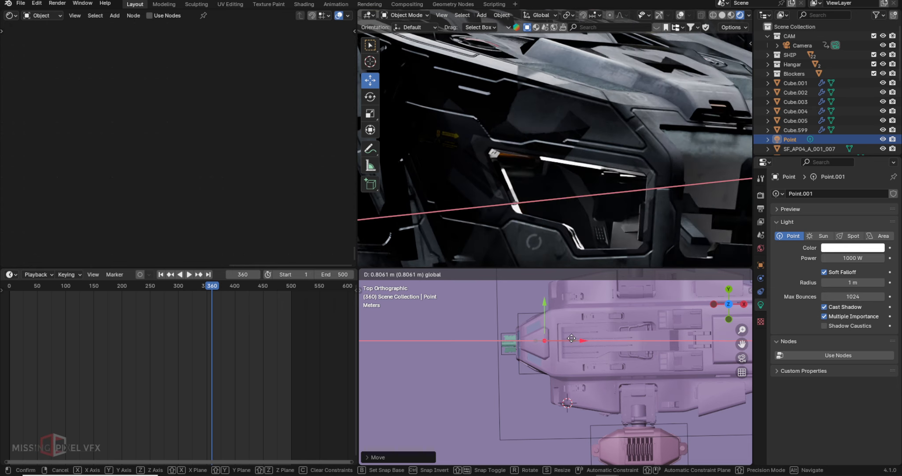
click(572, 338)
key(KP_0)
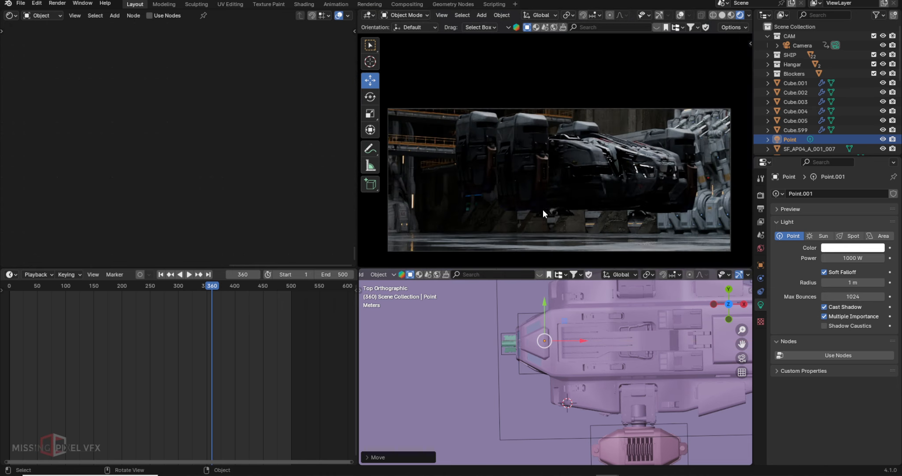
- Zoom the camera view and scrub the timeline from frame 170 onward to preview the shot
scroll(528, 210, up, 2)
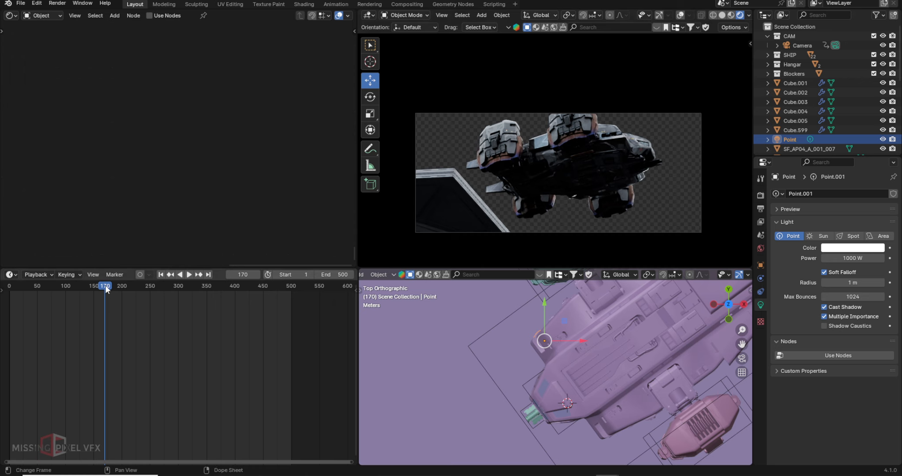
mouse_move(106, 288)
mouse_down()
mouse_move(269, 286)
mouse_move(185, 287)
mouse_up()
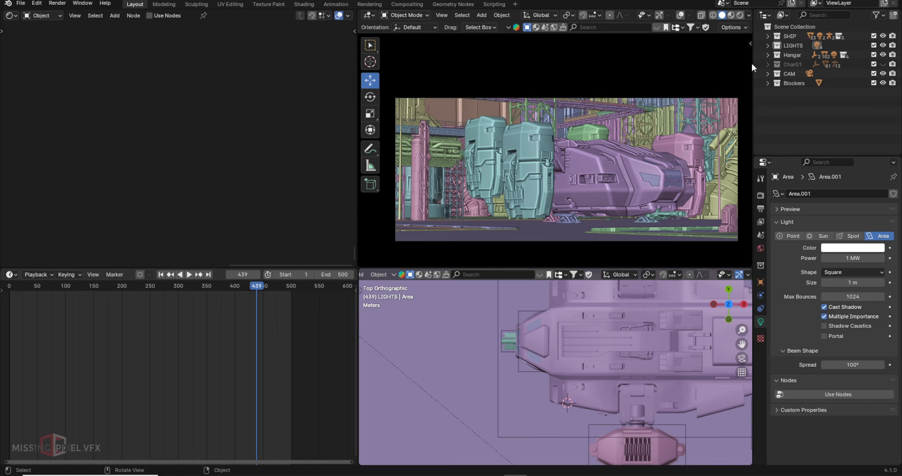
- Orbit around the hangar floor, selecting the railing, GroundFloor plane, column_05_04.007 and crate stack
middle_drag(645, 142, 557, 166)
click(558, 167)
scroll(557, 166, up, 4)
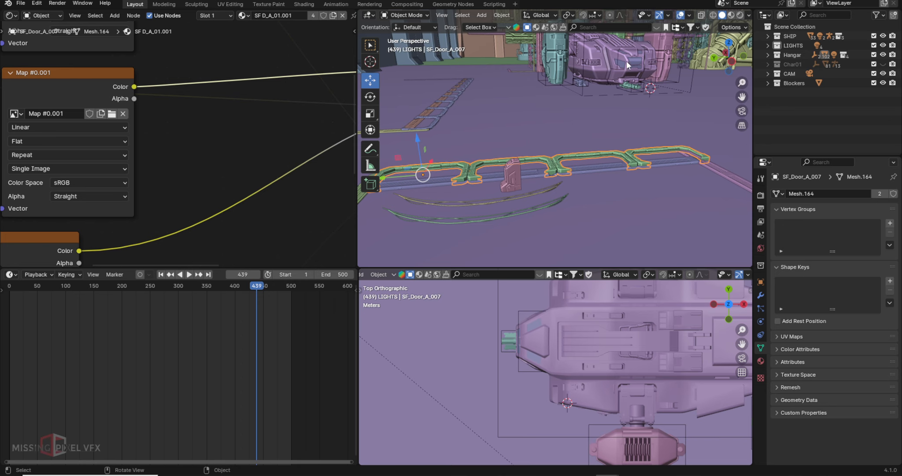
click(507, 200)
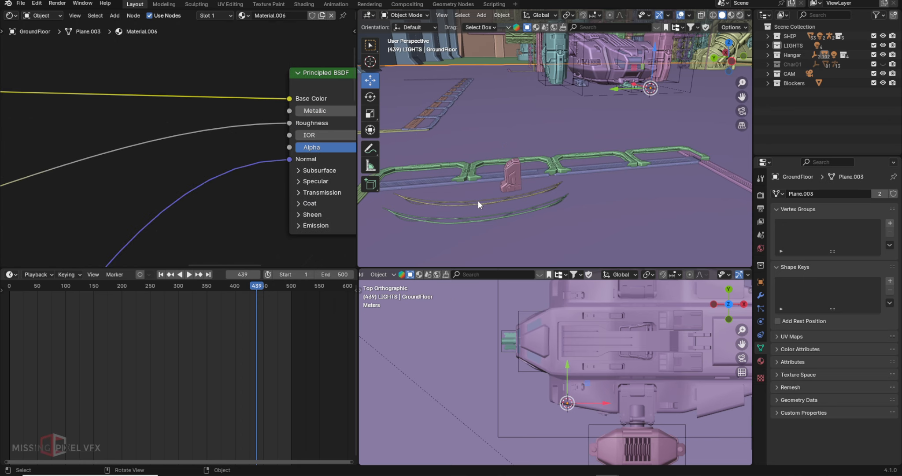
click(467, 170)
middle_drag(466, 170, 510, 225)
click(510, 229)
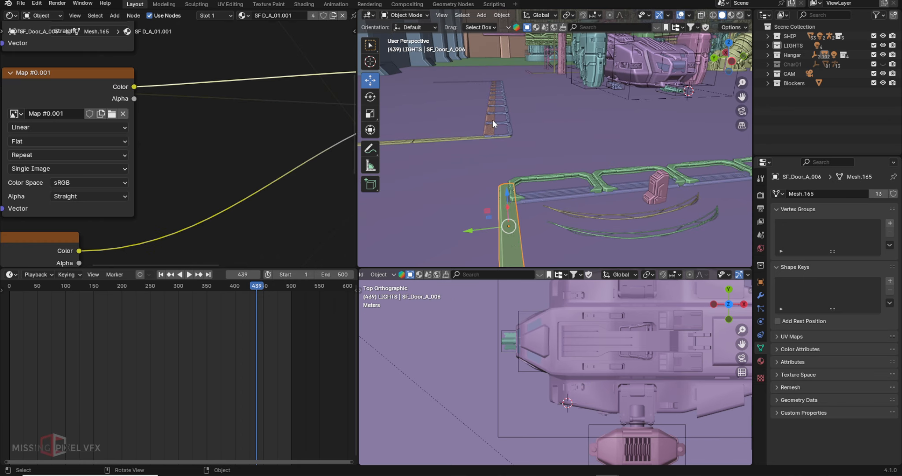
middle_drag(529, 75, 615, 118)
scroll(576, 200, up, 2)
click(612, 184)
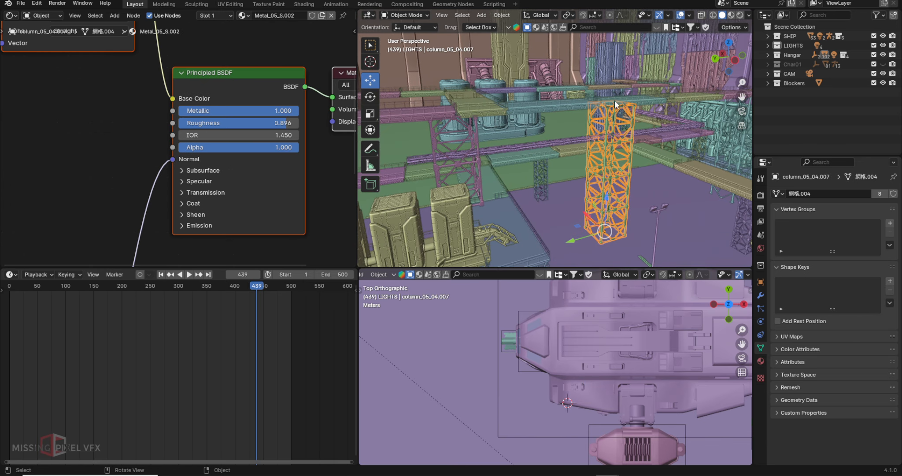
click(469, 155)
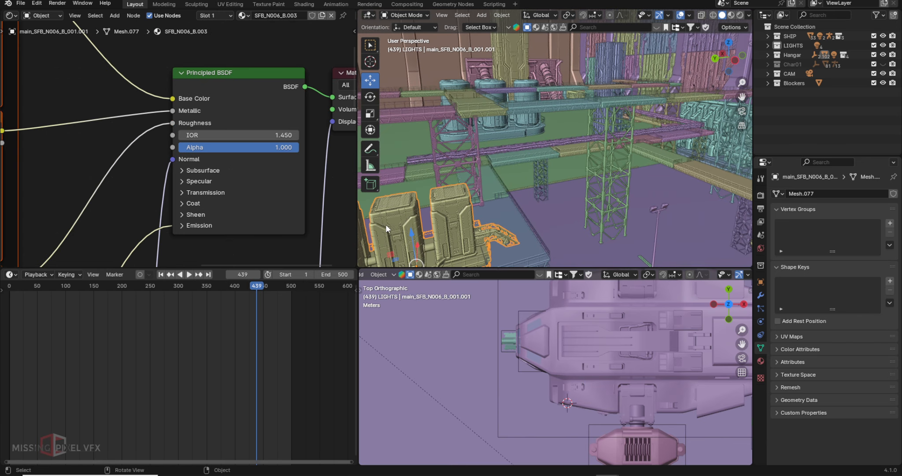
shift+middle_drag(477, 207, 456, 184)
- Select floodlightA_Body, hide a nearby object, and orbit around the floodlight and tanks
click(494, 127)
scroll(497, 137, down, 4)
click(457, 184)
key(h)
click(454, 140)
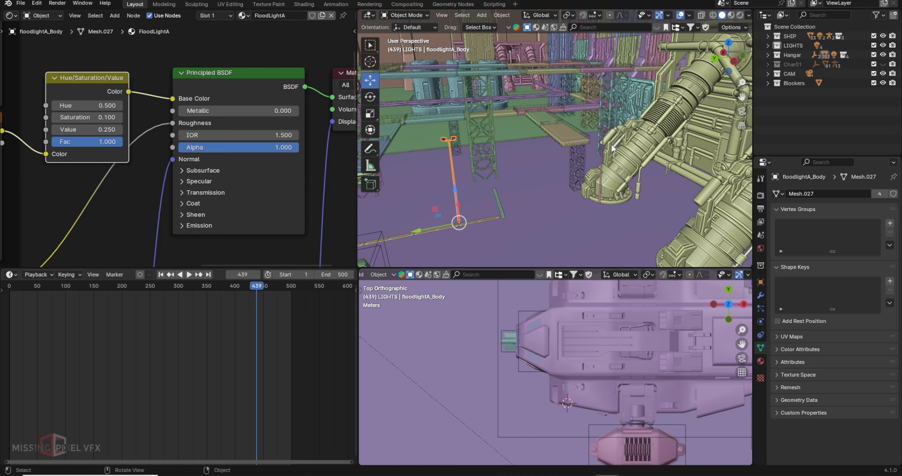
middle_drag(612, 143, 601, 186)
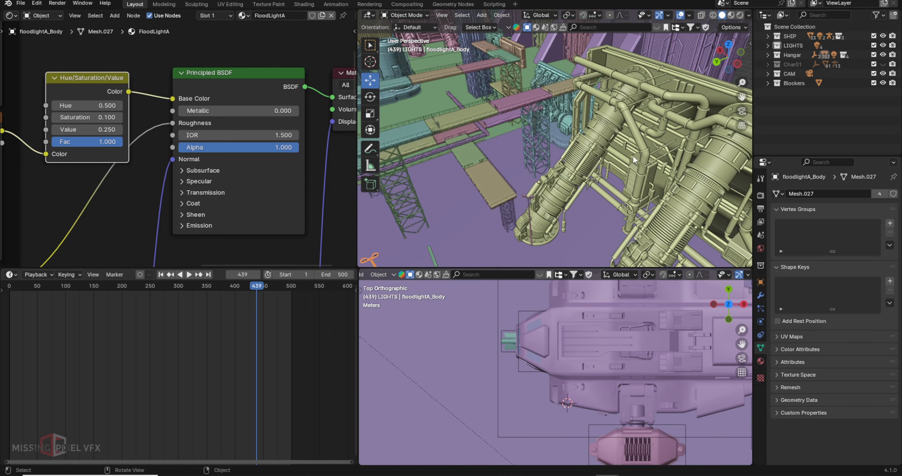
shift+middle_drag(607, 146, 622, 198)
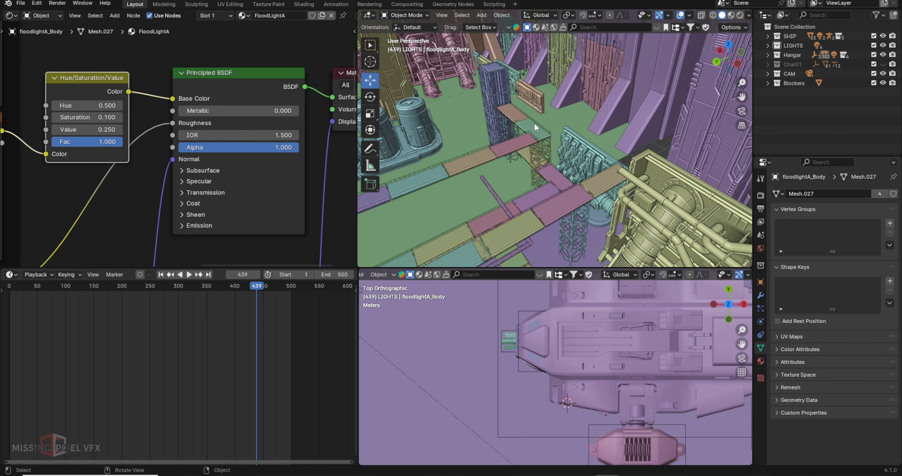
scroll(547, 170, down, 3)
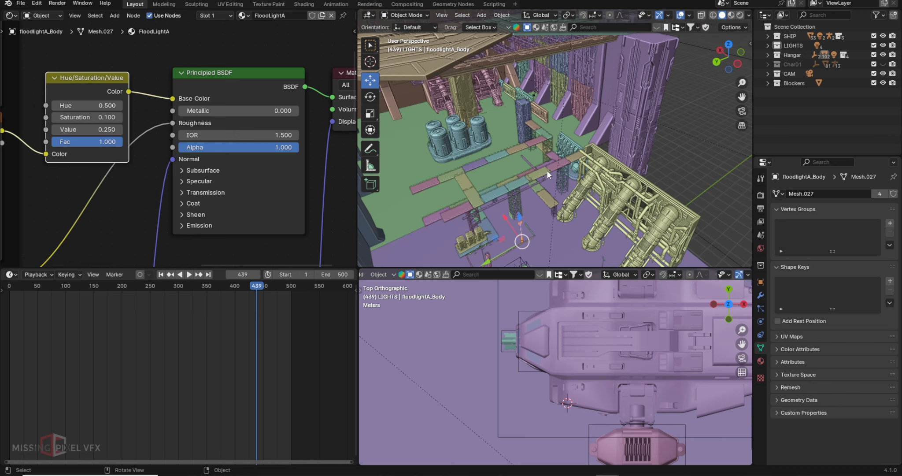
middle_drag(574, 141, 543, 167)
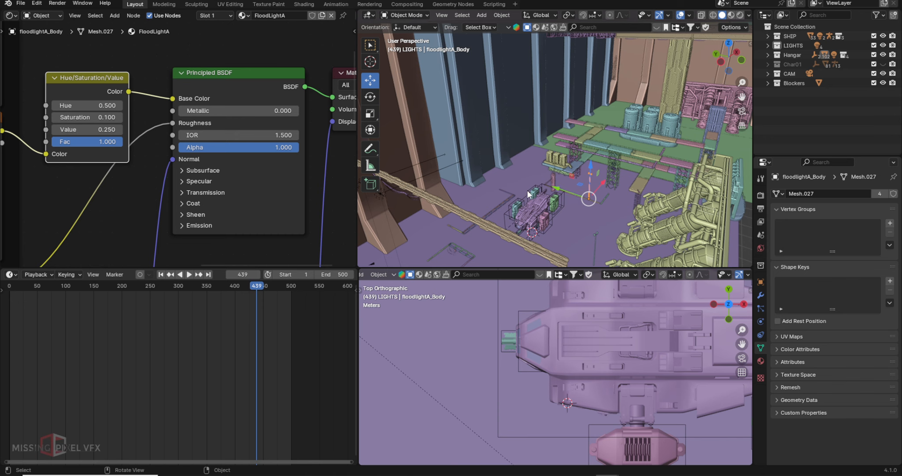
middle_drag(516, 187, 530, 185)
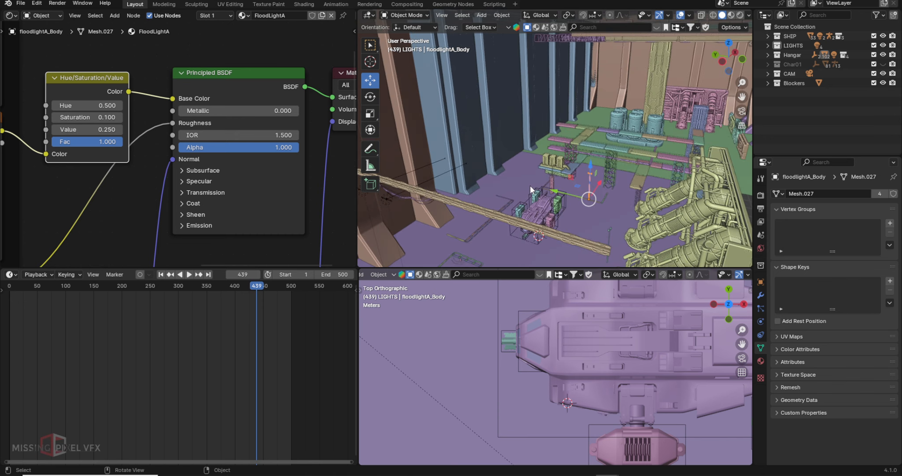
- Inspect the wall piece, roof panel, machinery and column_03, then return to the camera view
key(KP_0)
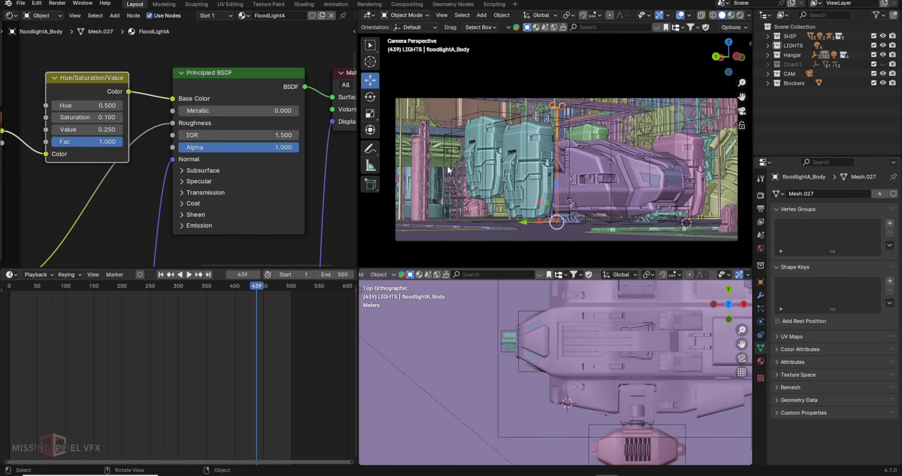
click(446, 166)
middle_drag(447, 166, 493, 180)
click(482, 202)
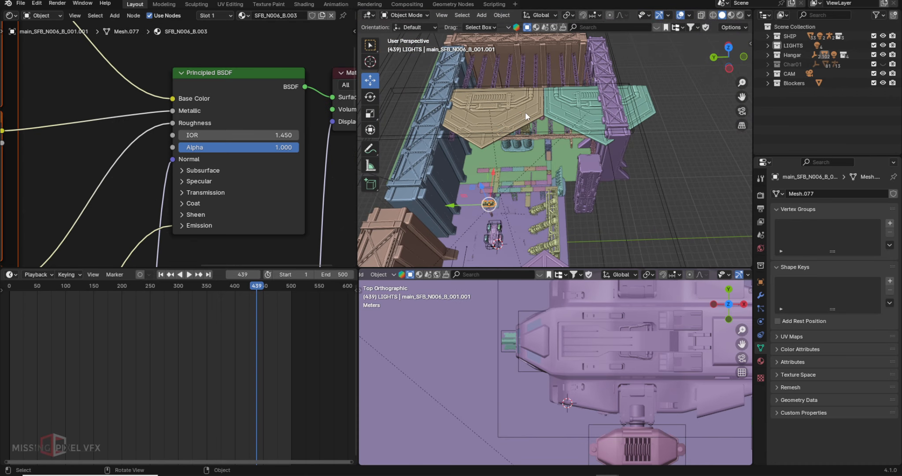
middle_drag(553, 157, 574, 142)
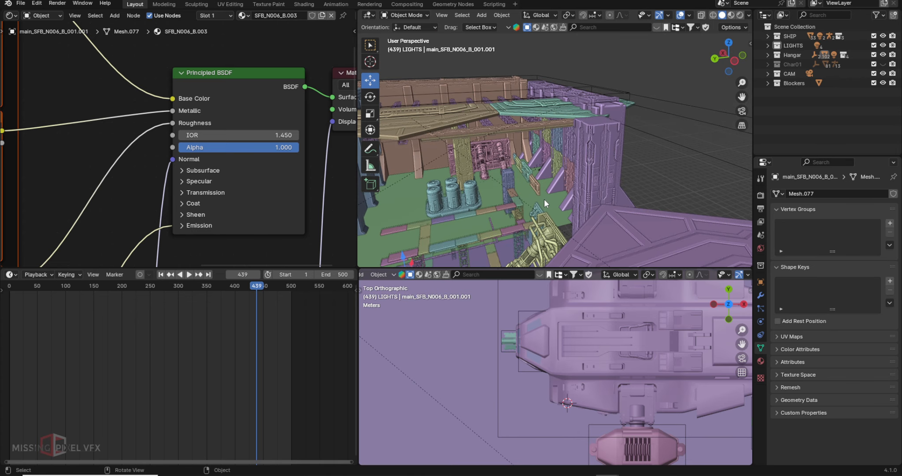
scroll(594, 149, up, 5)
shift+middle_drag(542, 200, 625, 160)
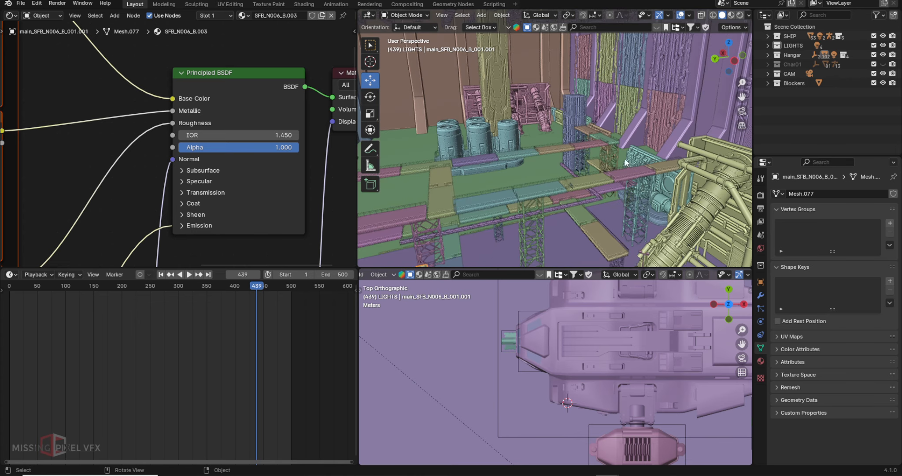
click(676, 187)
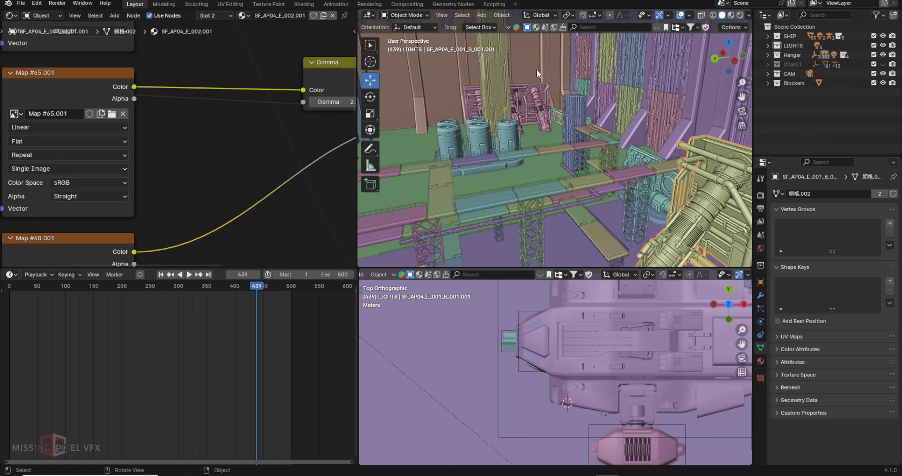
click(506, 94)
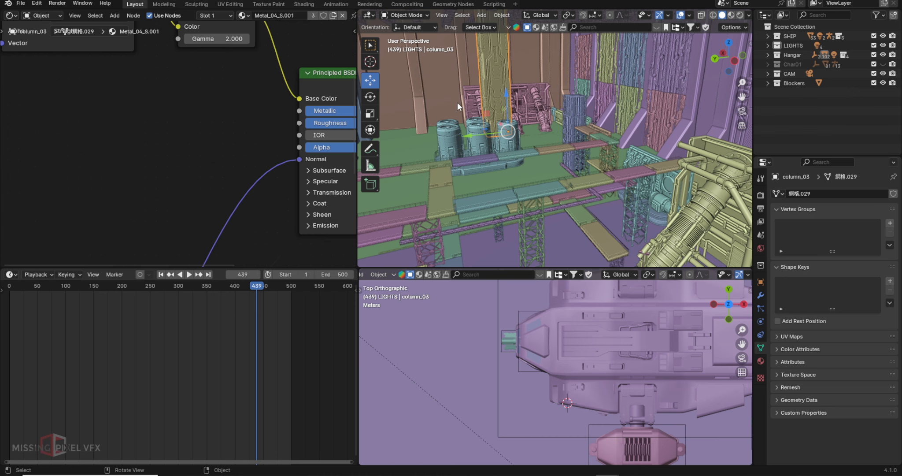
key(KP_0)
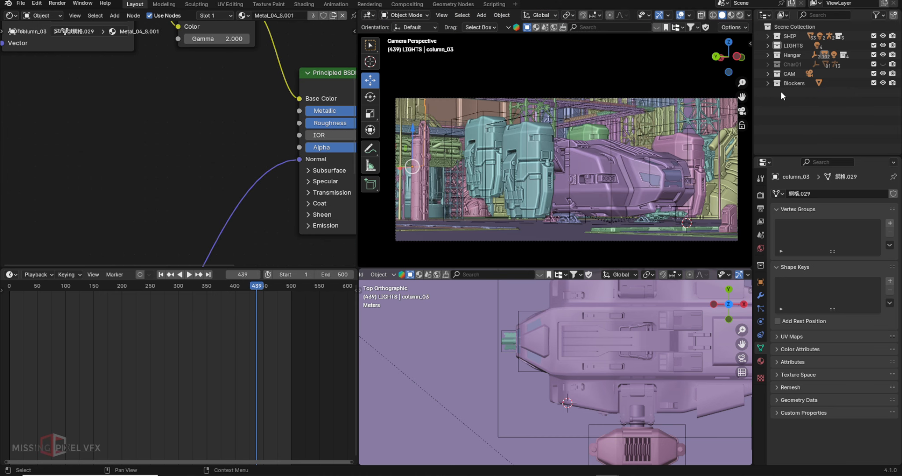
- Show the Char01 worker characters and select one of the workers in the shot
click(883, 64)
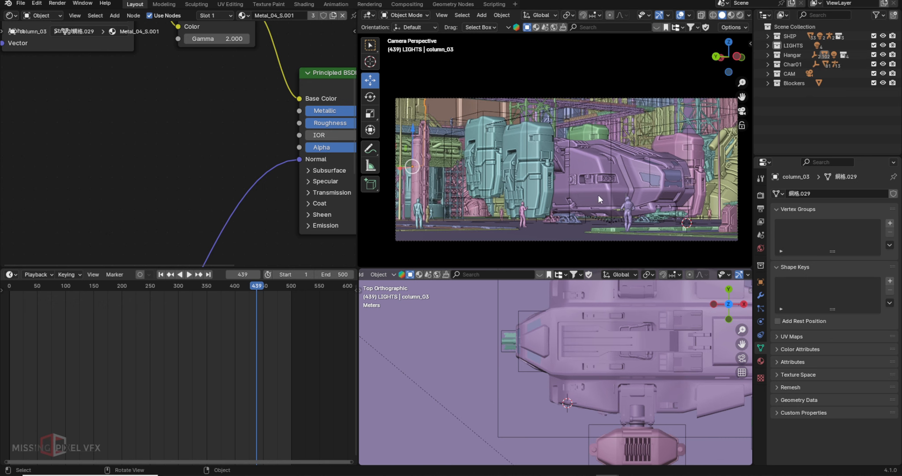
scroll(574, 224, up, 3)
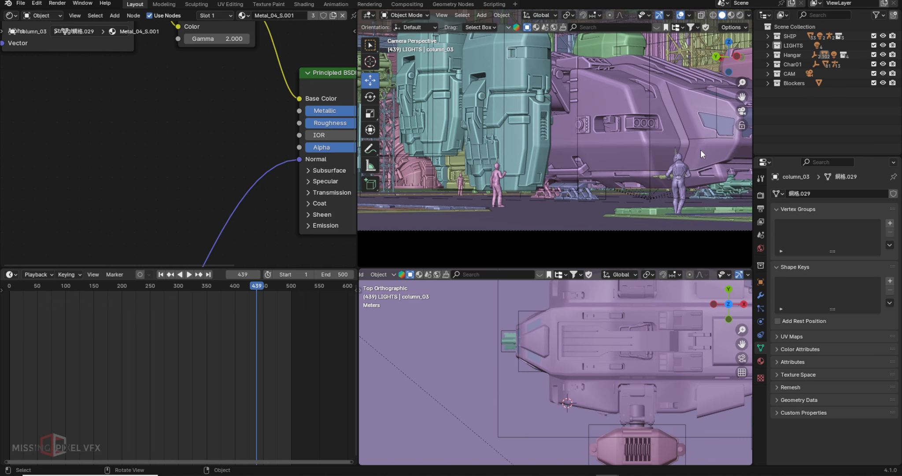
click(681, 168)
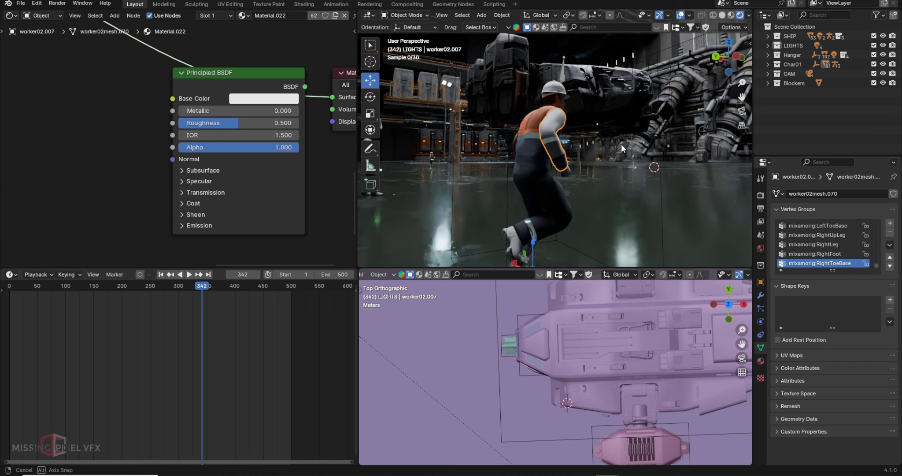
middle_drag(621, 144, 580, 153)
scroll(577, 155, up, 3)
- Preview the maximised camera shot without overlays or gizmos in solid shading, then play it
key(ctrl+space)
scroll(571, 157, down, 8)
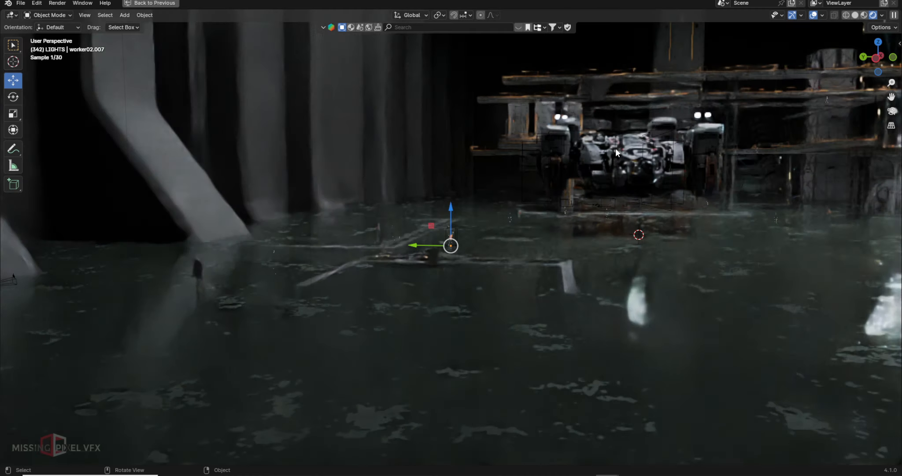
click(813, 15)
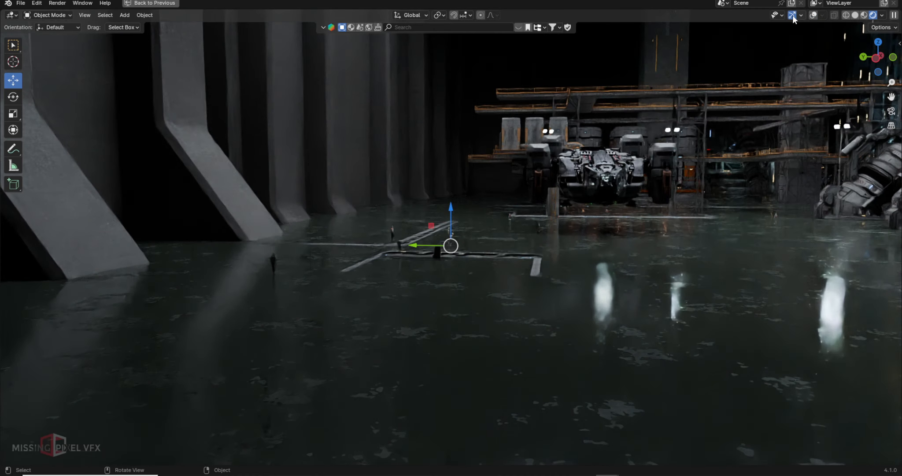
click(792, 15)
key(KP_0)
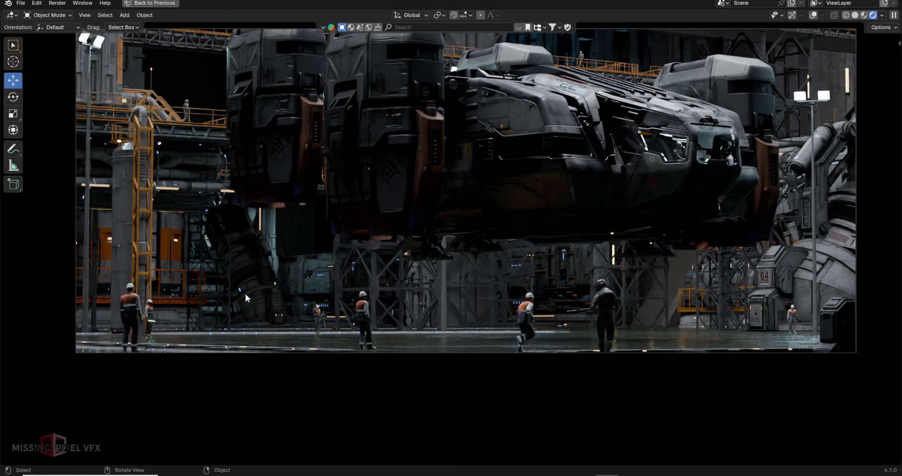
click(855, 15)
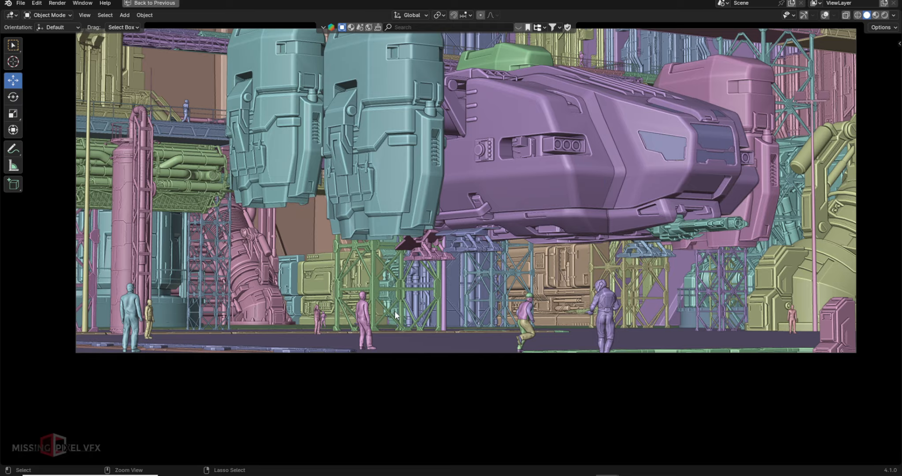
key(ctrl+alt+space)
key(space)
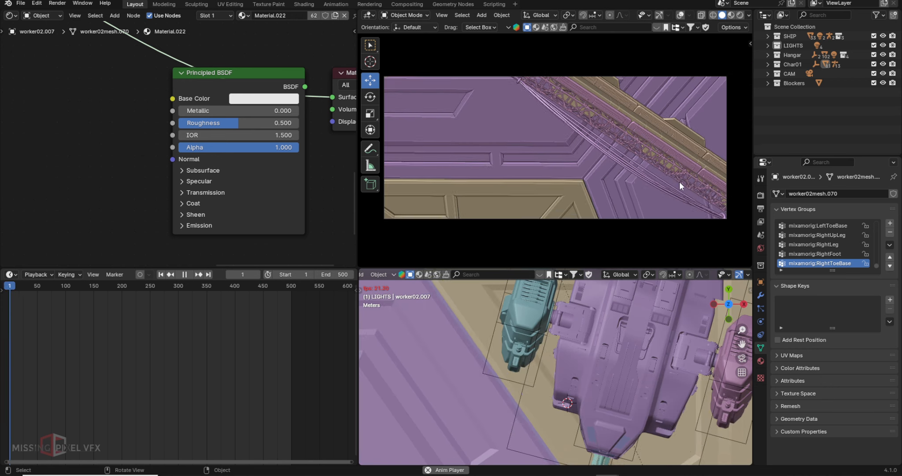
- Jump to about frame 422, stop, then scrub back through frame 85 to the opening frames
click(247, 284)
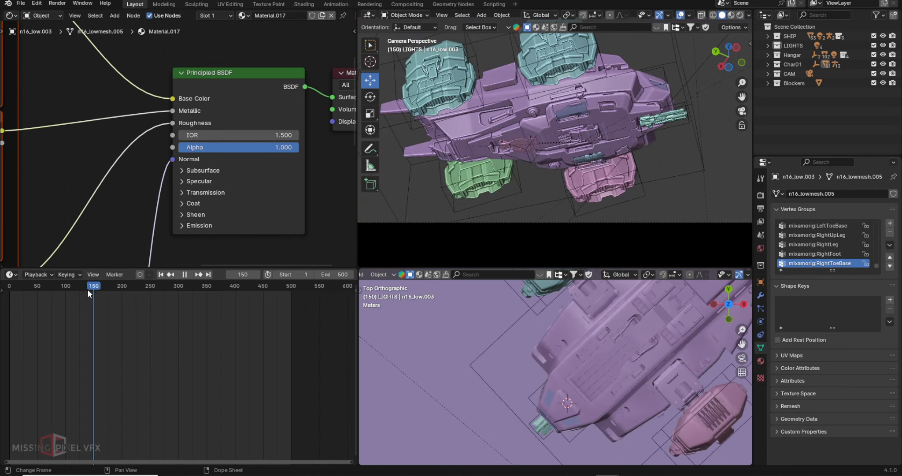
key(space)
scroll(607, 100, down, 3)
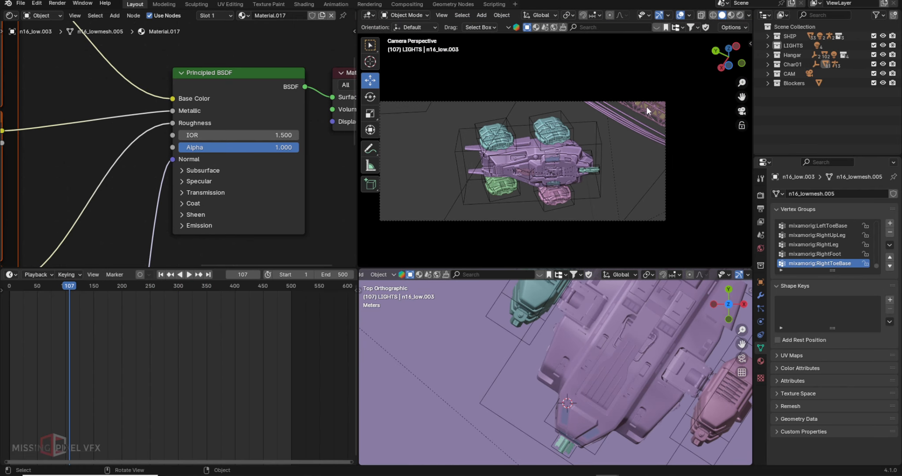
click(647, 108)
drag(70, 286, 45, 287)
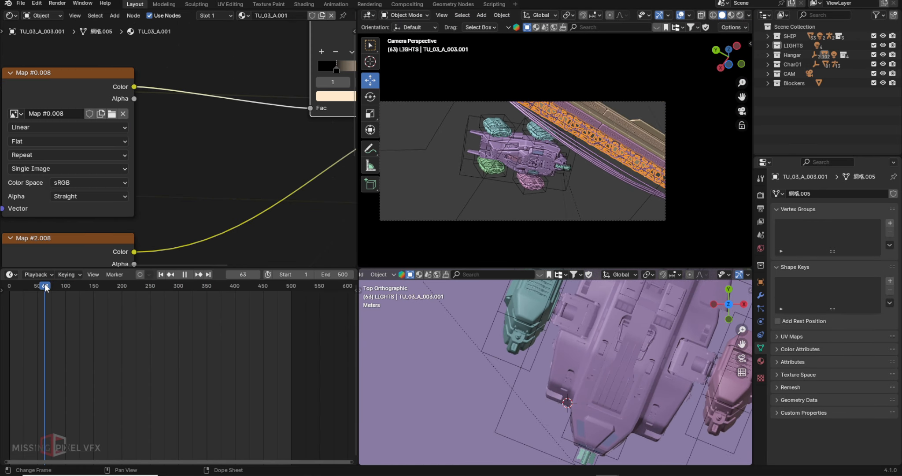
click(162, 274)
drag(9, 287, 34, 293)
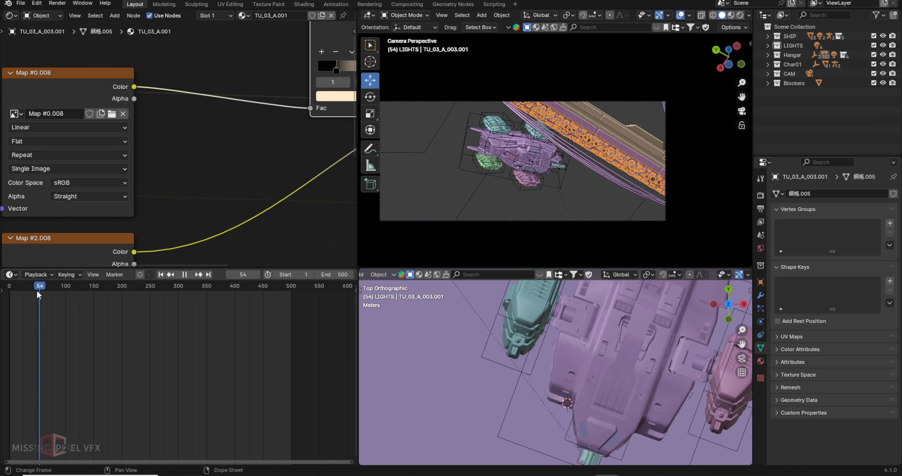
- Frame and inspect door strip SF_Door_A_006.011 and truss TU_03_A_003.001, then return to the camera
click(599, 124)
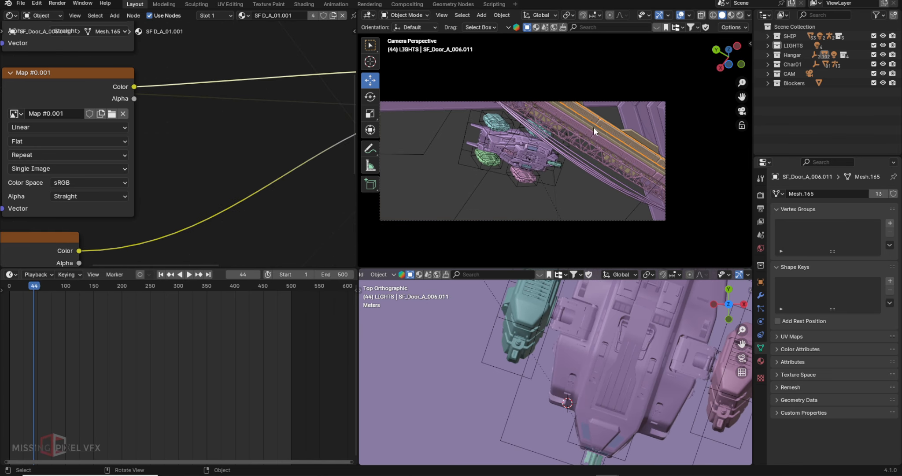
key(KP_Decimal)
middle_drag(591, 138, 594, 156)
middle_drag(619, 167, 623, 148)
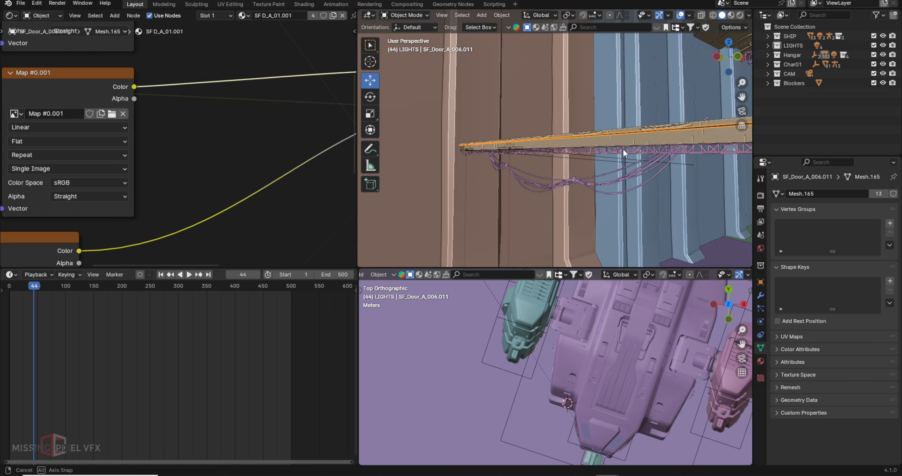
click(657, 152)
key(KP_0)
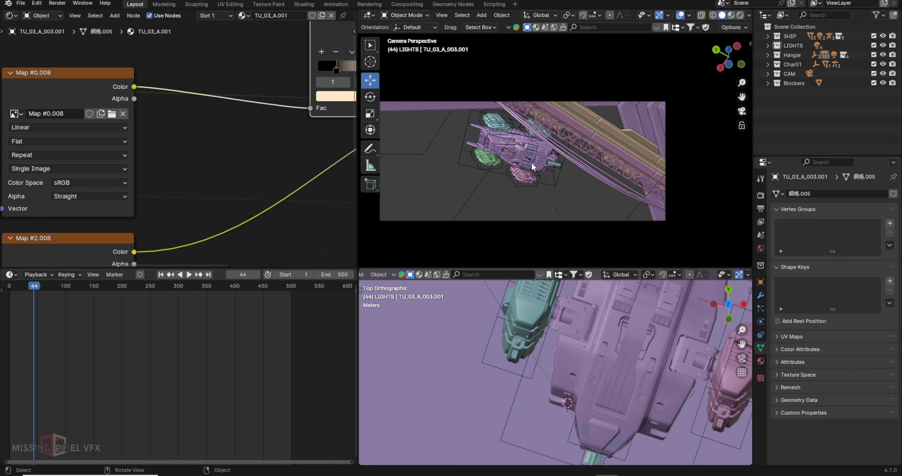
- Stop the shot at frame 202 and select the rail under the ship
key(space)
drag(48, 289, 124, 281)
key(space)
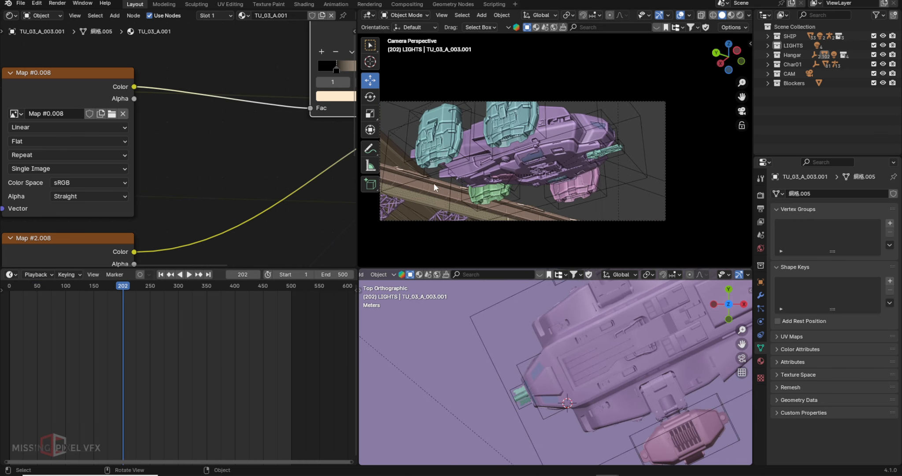
click(422, 186)
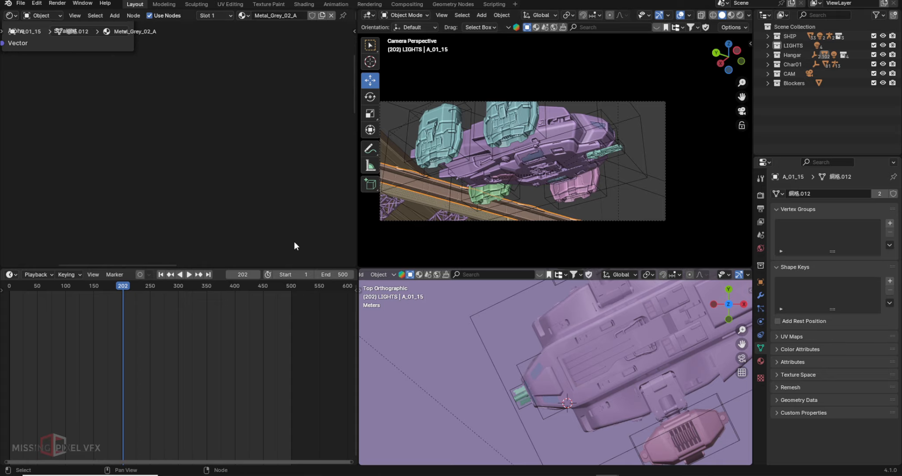
- Frame the selected rail and orbit into the hangar interior around it
scroll(464, 182, up, 1)
middle_drag(464, 182, 463, 211)
key(KP_Decimal)
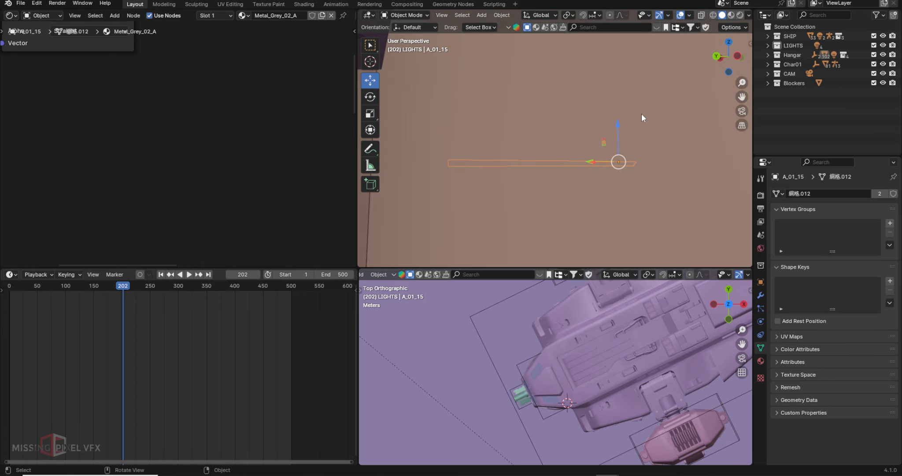
middle_drag(616, 135, 548, 174)
scroll(545, 164, up, 3)
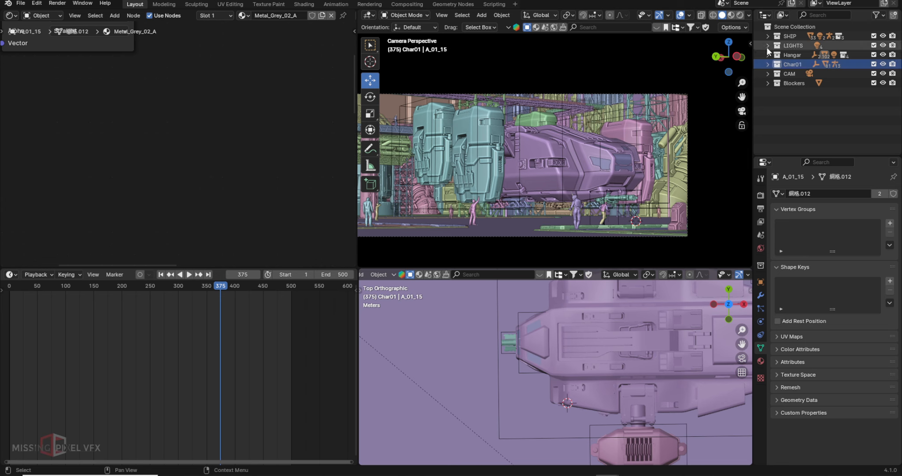
- Switch to rendered shading, hide the SHIP collection, and select the Area.002 light
click(767, 45)
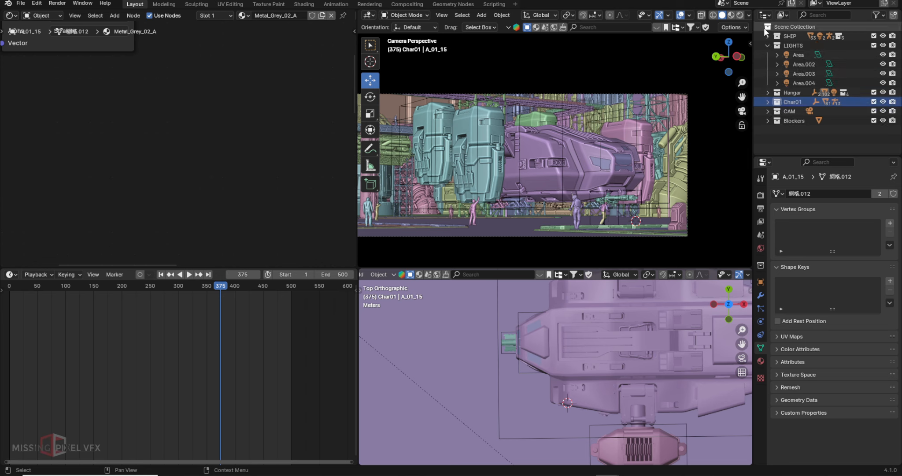
click(740, 15)
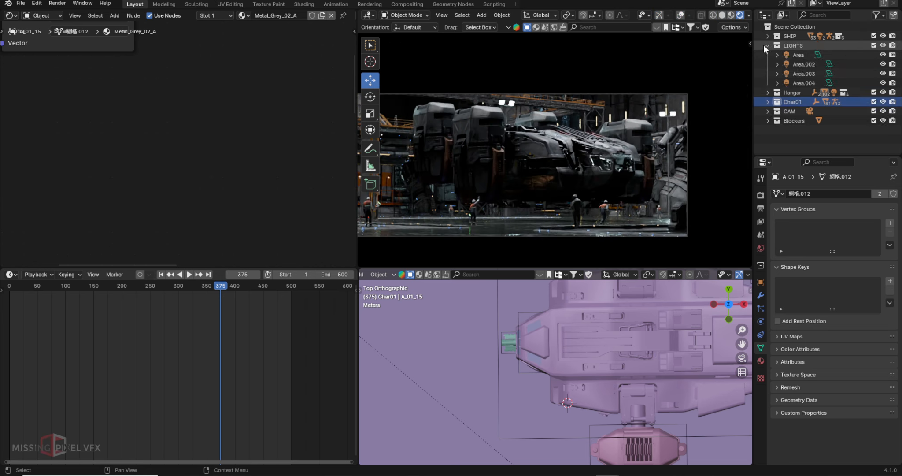
click(767, 45)
click(883, 37)
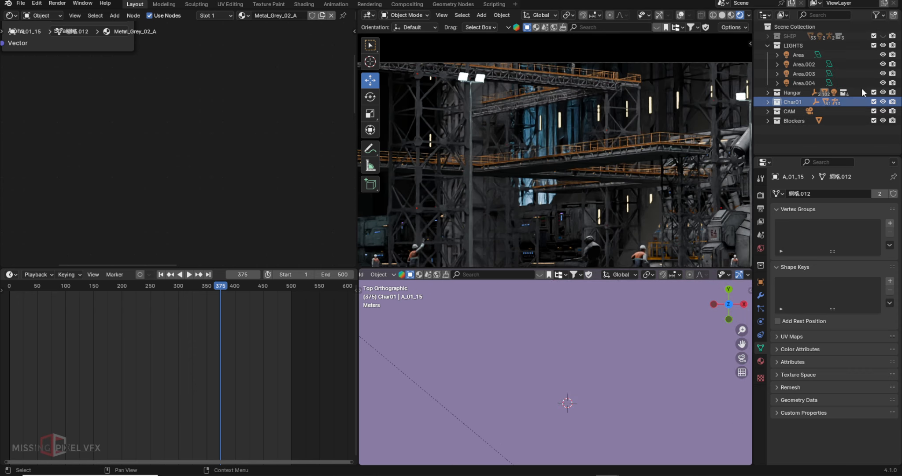
click(803, 64)
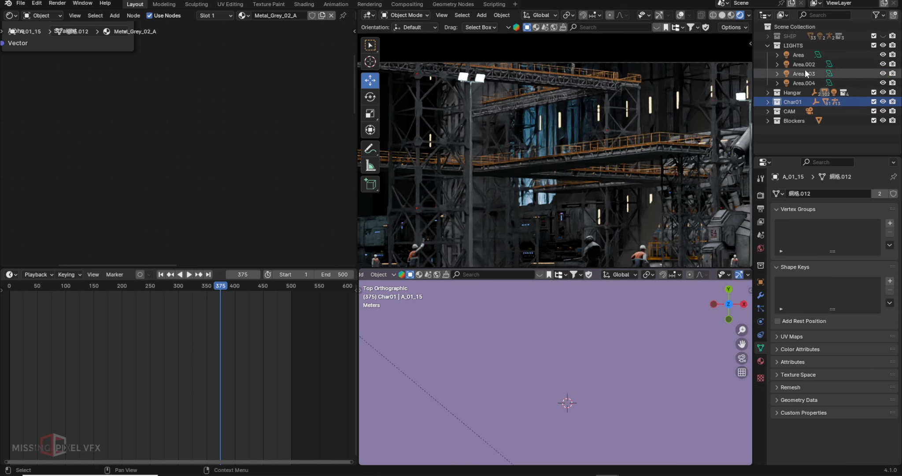
- Frame and orbit around Area.002, then play the camera shot from about frame 243
key(KP_Decimal)
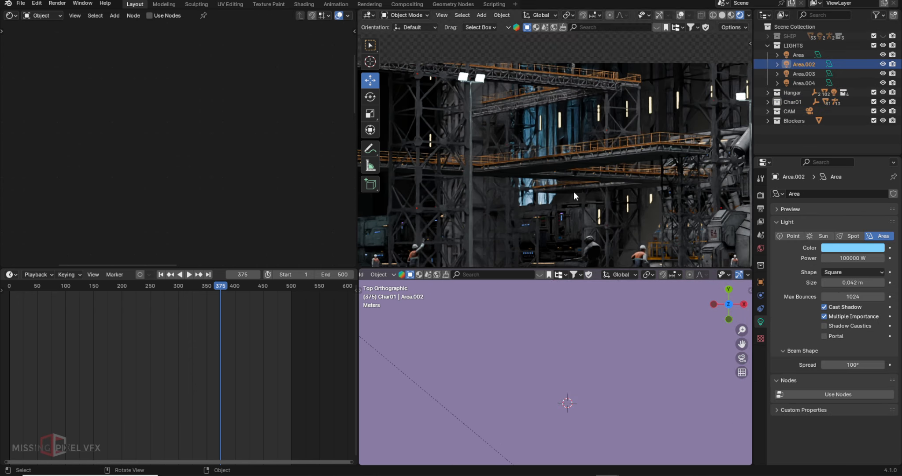
middle_drag(573, 192, 639, 159)
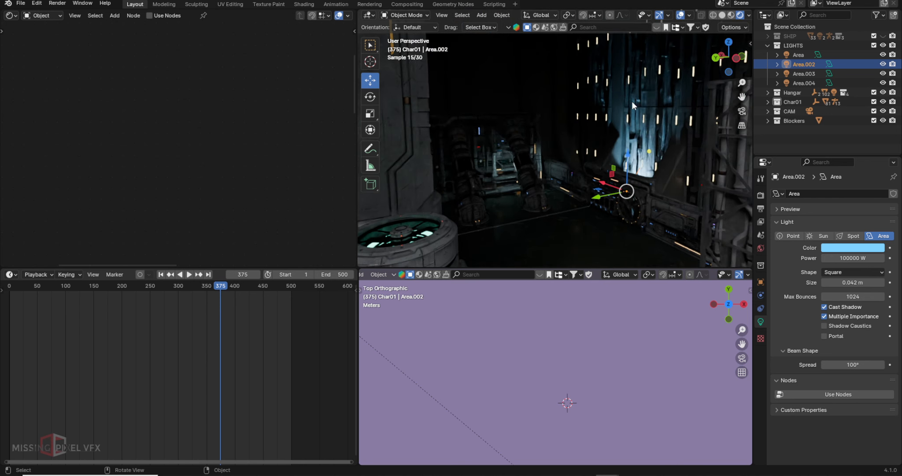
key(KP_0)
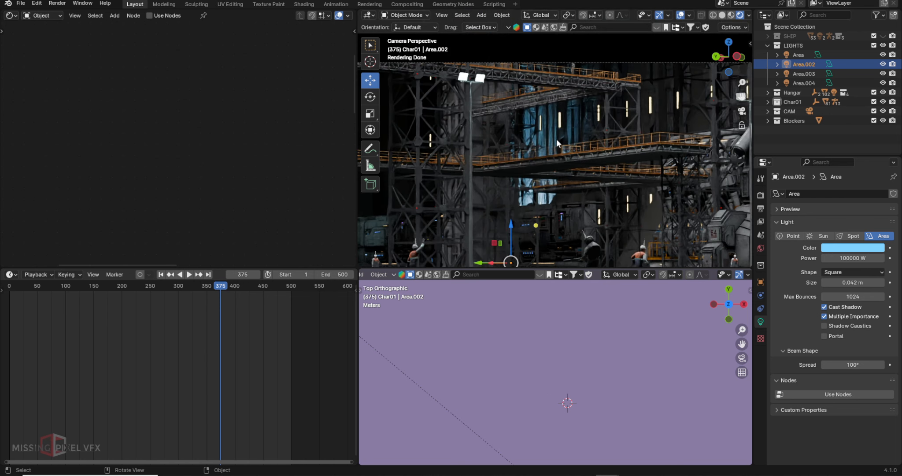
drag(219, 286, 261, 274)
key(space)
key(space)
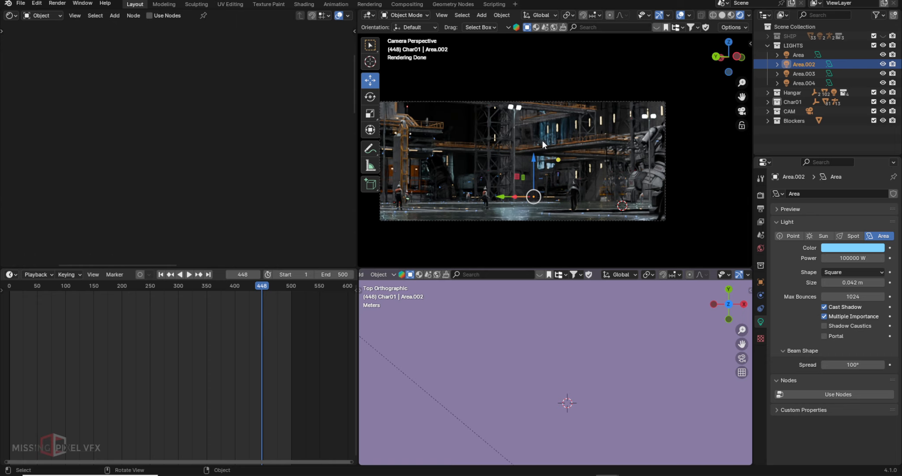
- Frame and orbit around Area.004, then return to the camera view at frame 60
click(800, 84)
key(KP_Decimal)
middle_drag(592, 105, 709, 150)
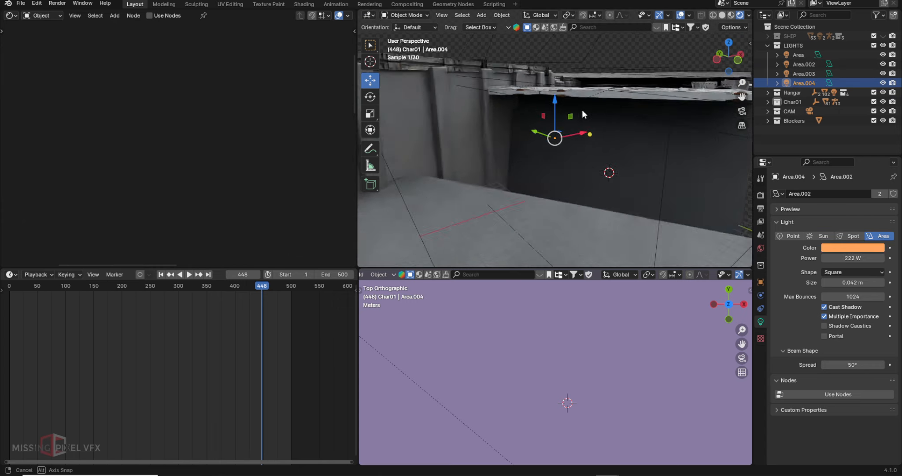
shift+middle_drag(709, 150, 629, 179)
key(KP_0)
click(43, 289)
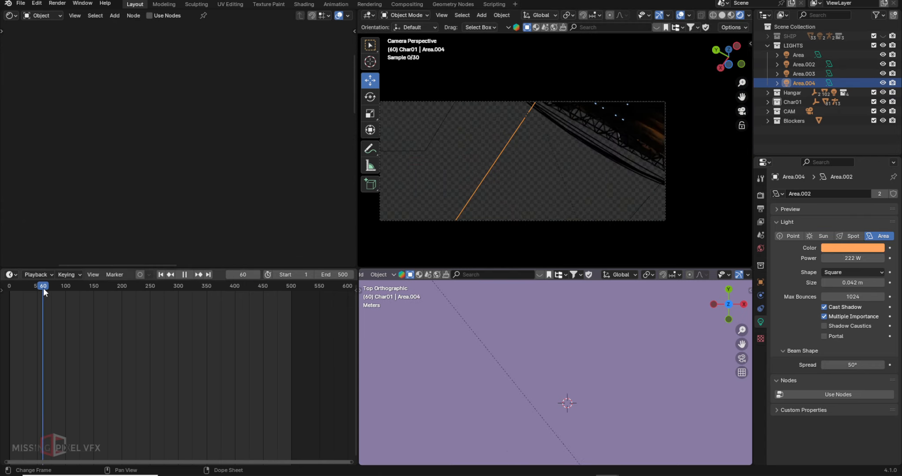
- Frame the Area light, then show the World settings with quarry_cloudy_2k.exr at strength 5
click(798, 55)
key(KP_Decimal)
mouse_move(580, 138)
middle_down()
mouse_move(591, 136)
mouse_move(570, 136)
middle_up()
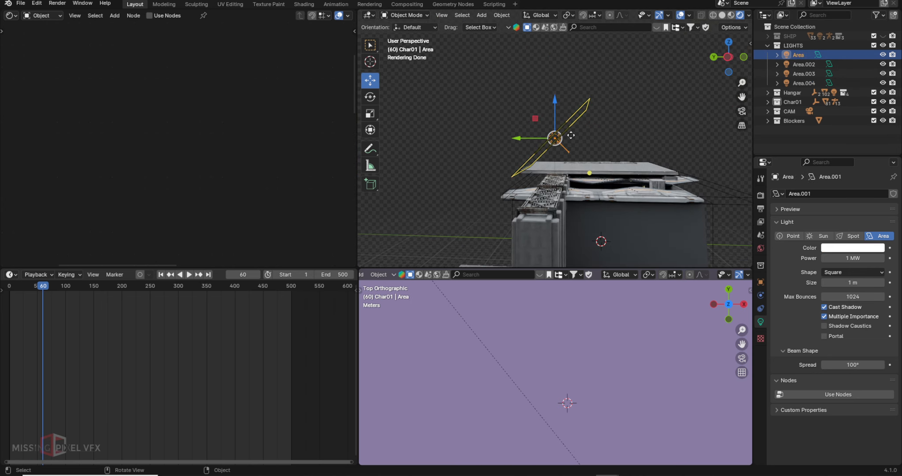
click(760, 248)
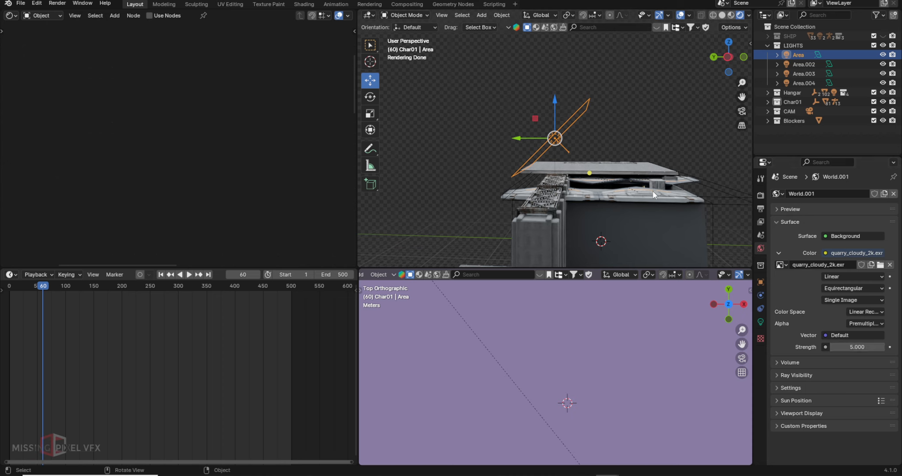
- View the camera shot at frame 500 without gizmos, toggling the Area light off and on
key(KP_0)
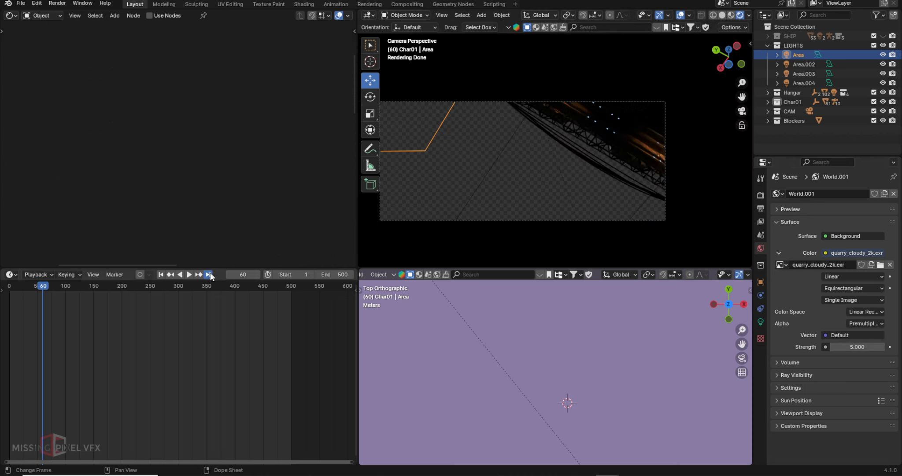
click(208, 275)
click(658, 16)
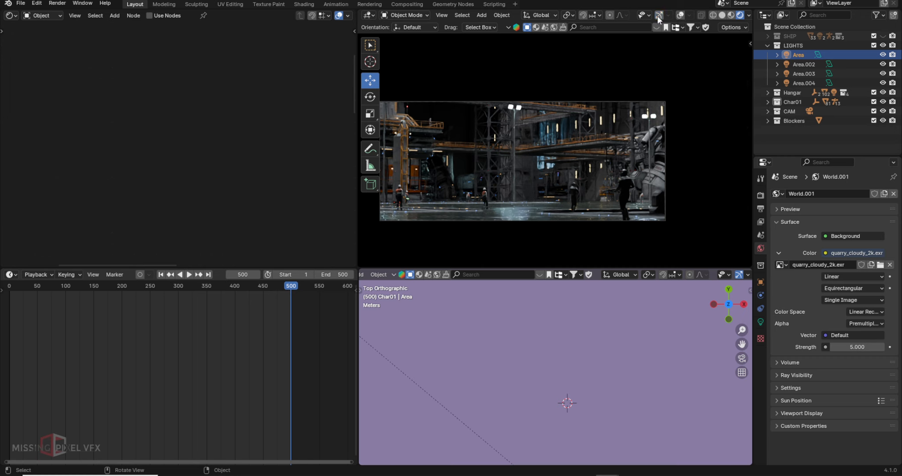
click(882, 54)
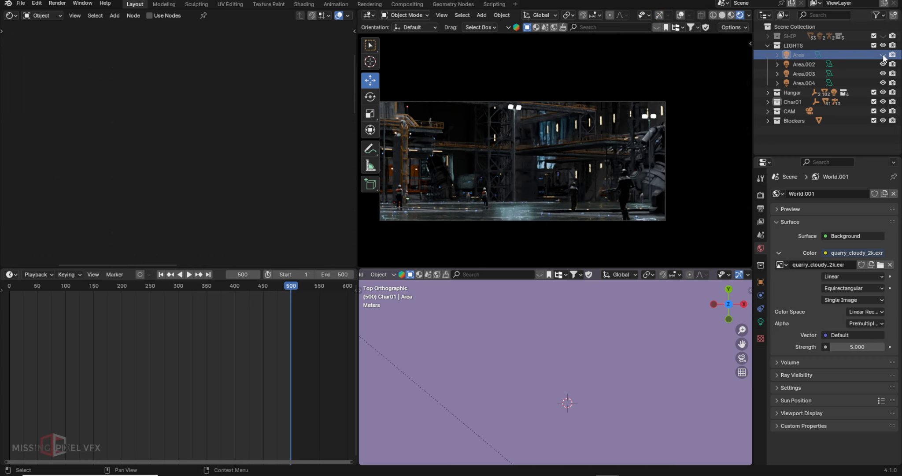
click(883, 55)
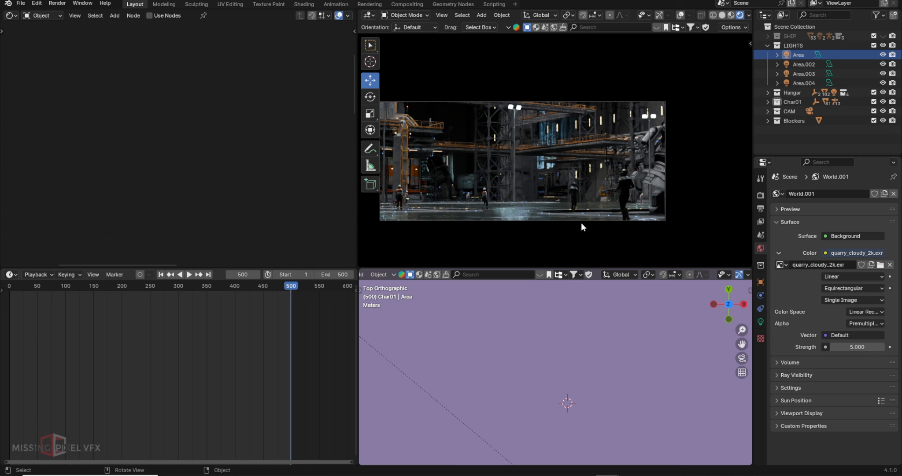
middle_drag(625, 135, 599, 153)
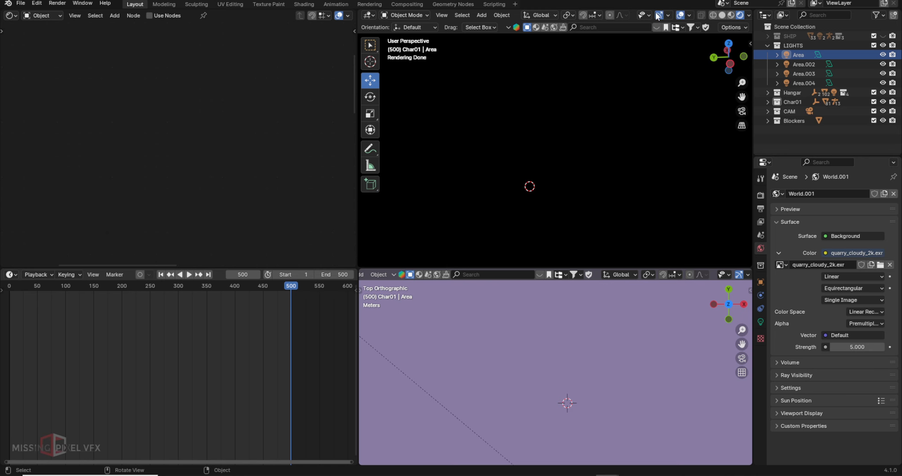